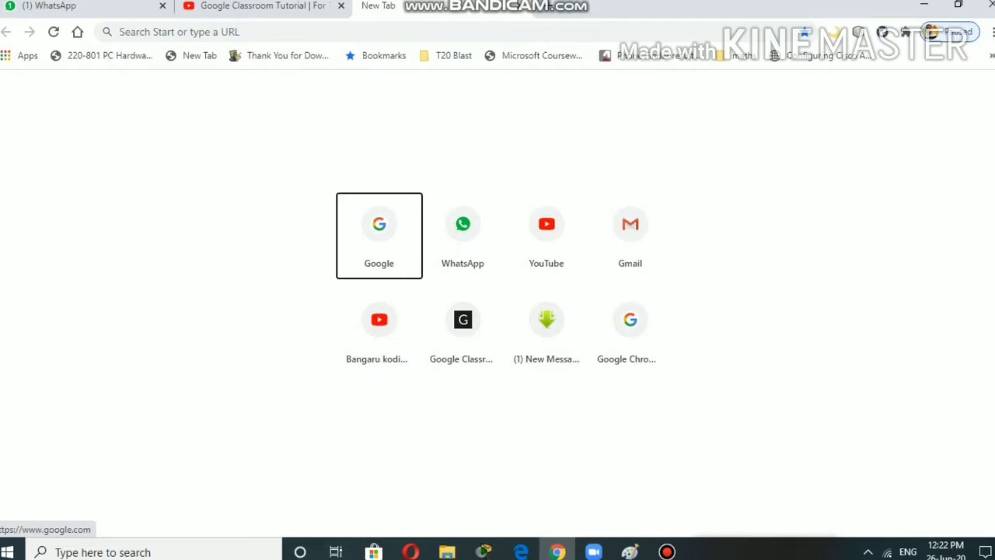
# - Load googleclassroom.com in Chrome and follow its link to classroom.google.com
pyautogui.click(121, 32)
pyautogui.write('www.')
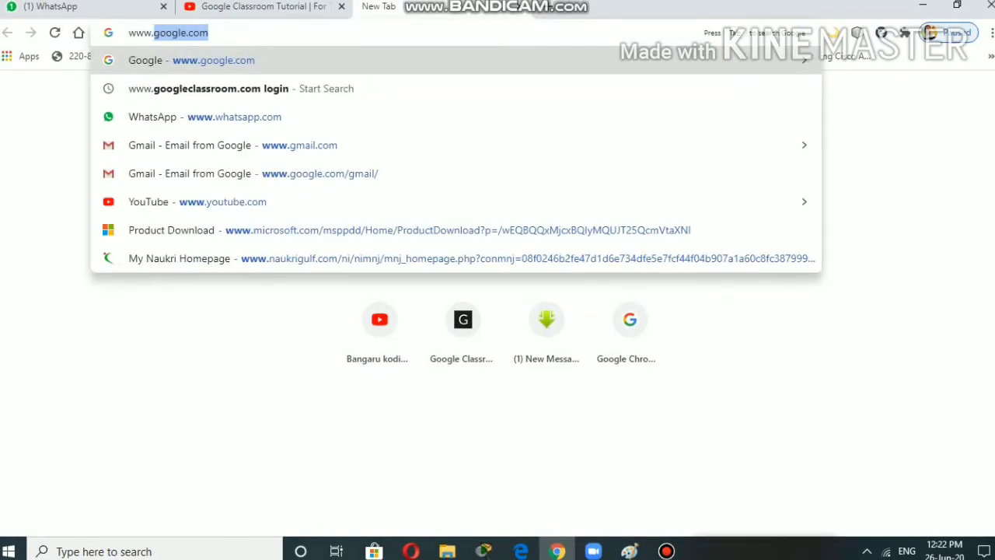
pyautogui.write('goo')
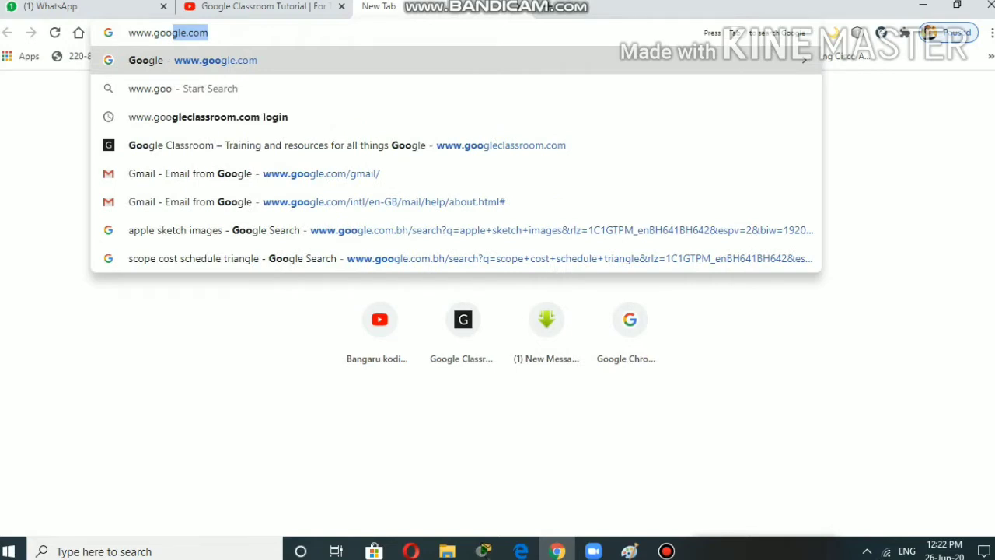
pyautogui.write('glecl')
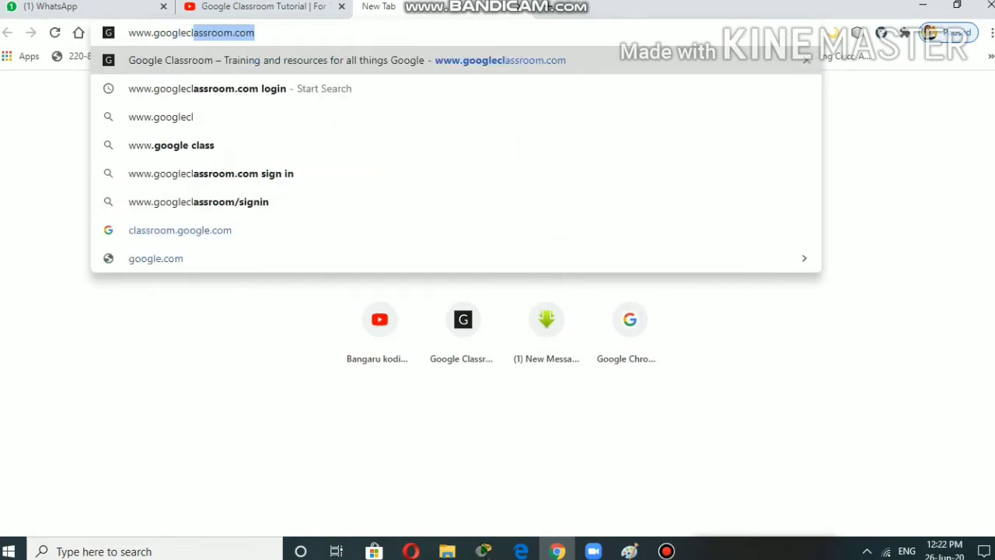
pyautogui.press('End')
pyautogui.press('Return')
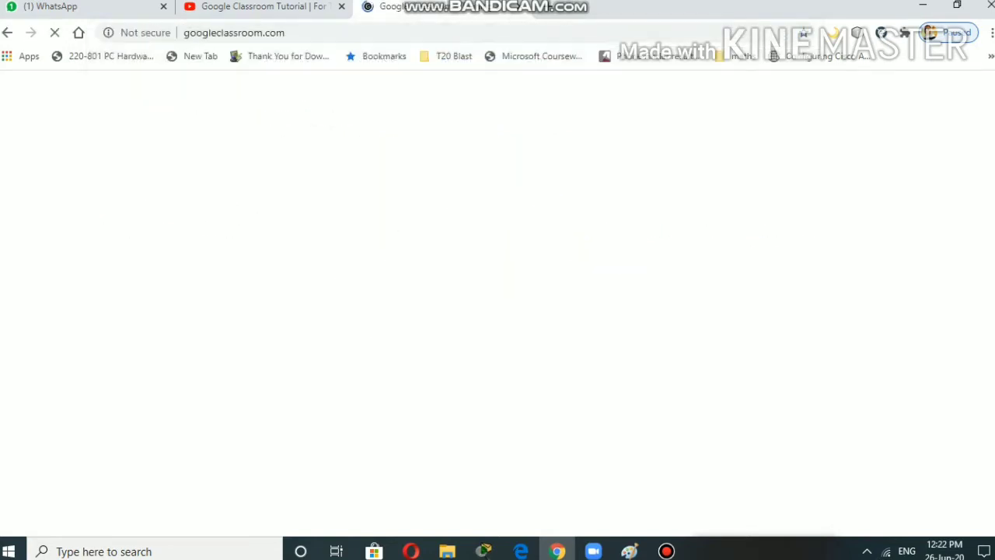
pyautogui.scroll(-10, 498, 311)
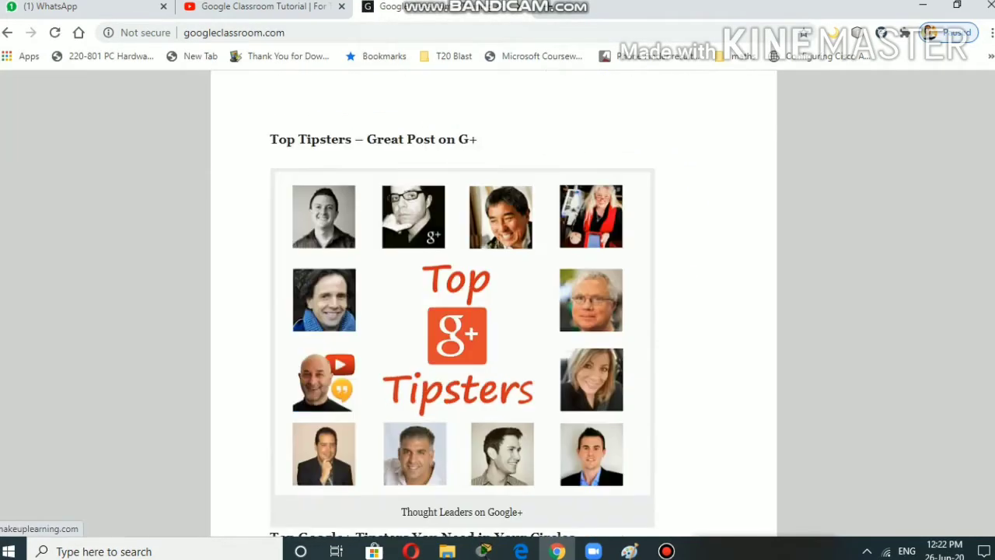
pyautogui.scroll(-15, 498, 311)
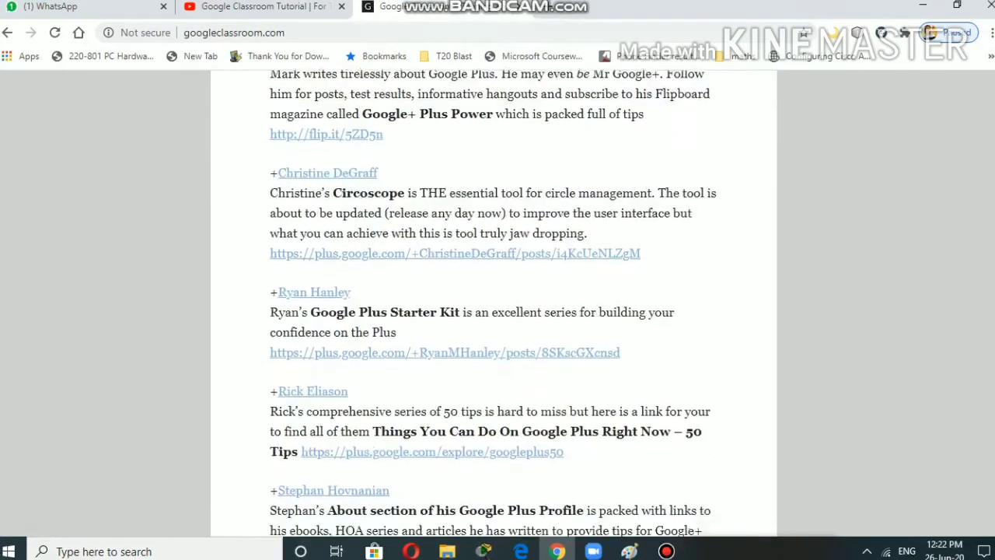
pyautogui.scroll(-6, 497, 311)
pyautogui.click(350, 319)
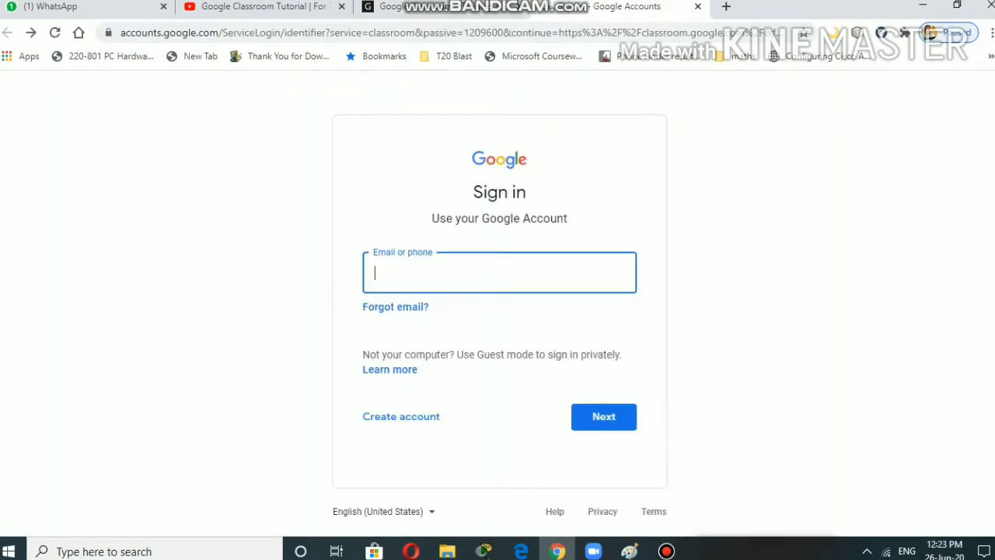
# - Enter the teacher account's e-mail address on the Google sign-in page and submit it
pyautogui.click(499, 273)
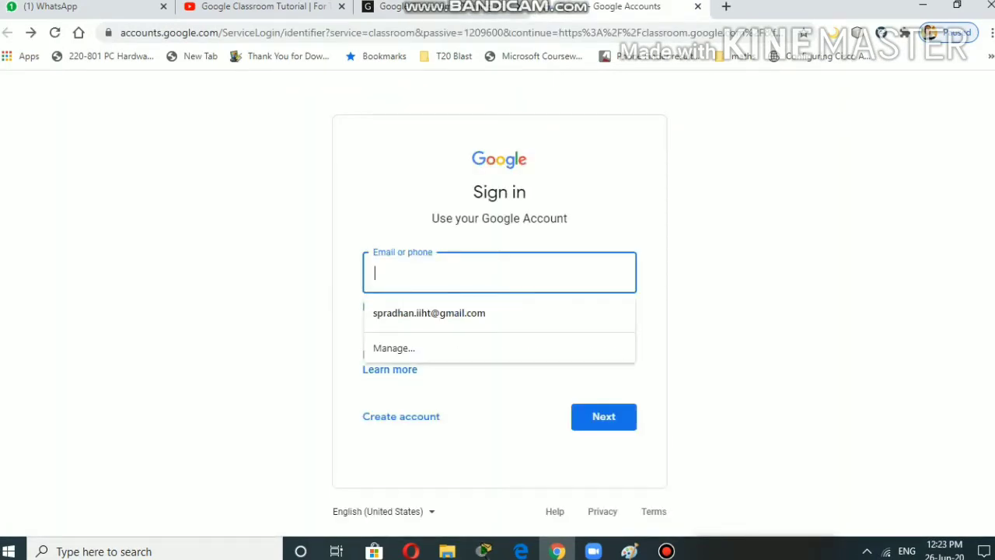
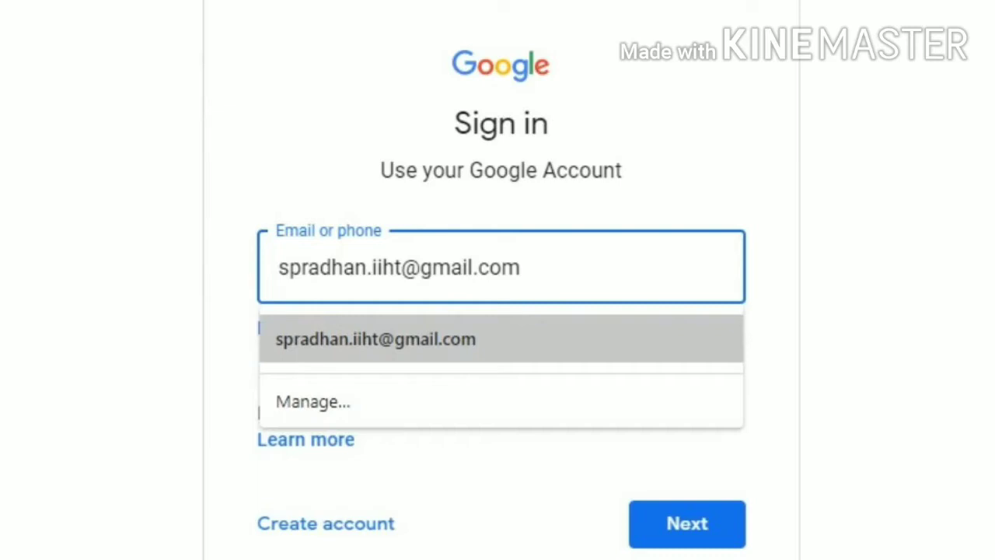
pyautogui.press('Return')
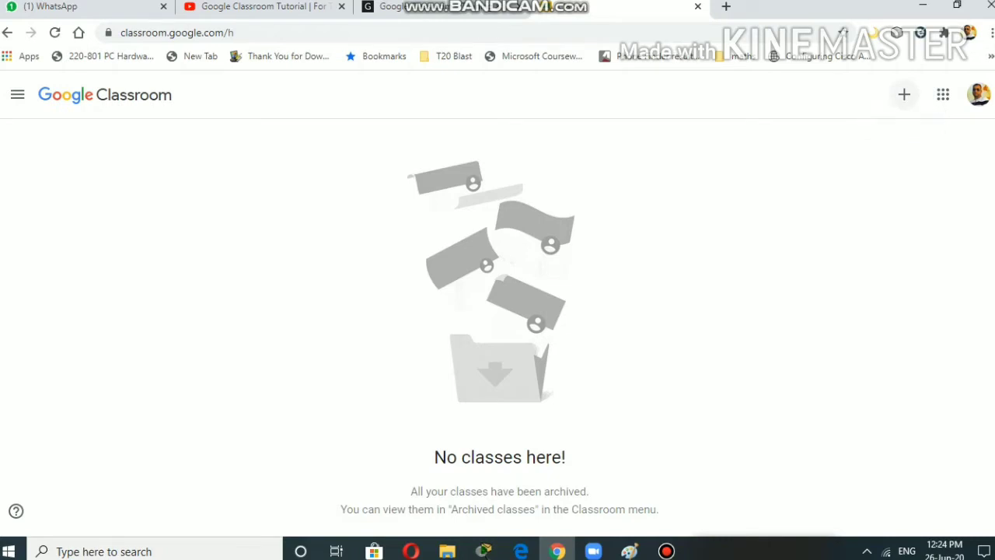
# - Choose Create class from the + menu and accept the school-use notice
pyautogui.click(904, 94)
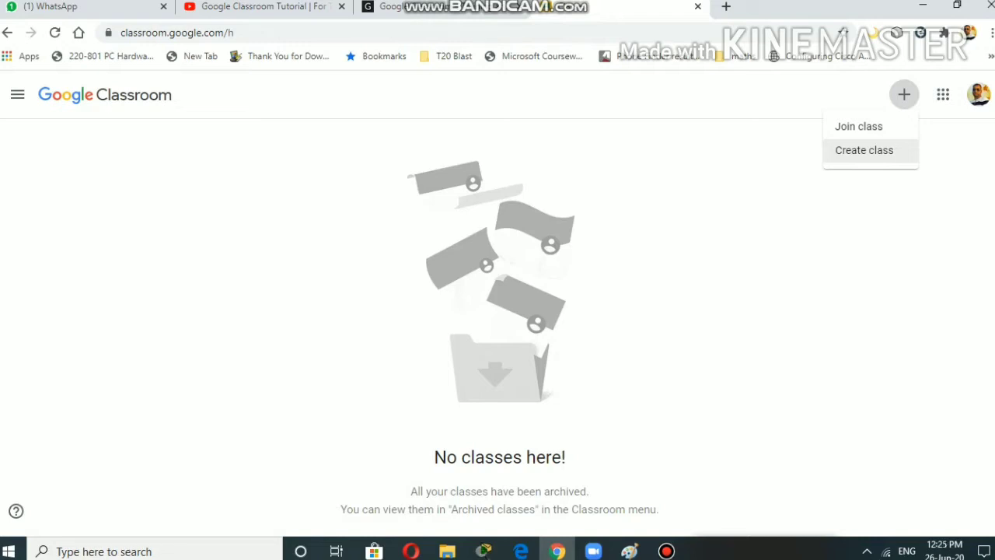
pyautogui.click(863, 150)
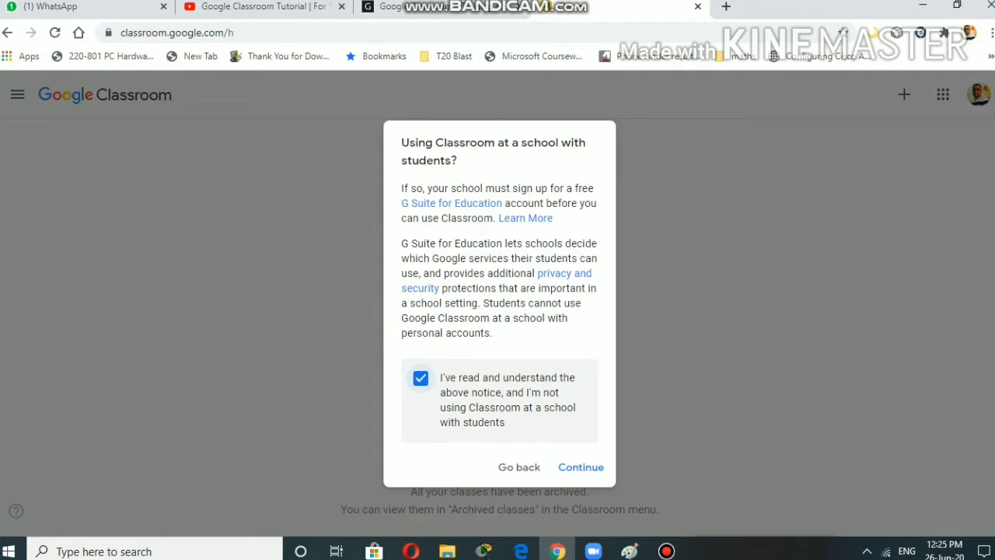
pyautogui.click(581, 467)
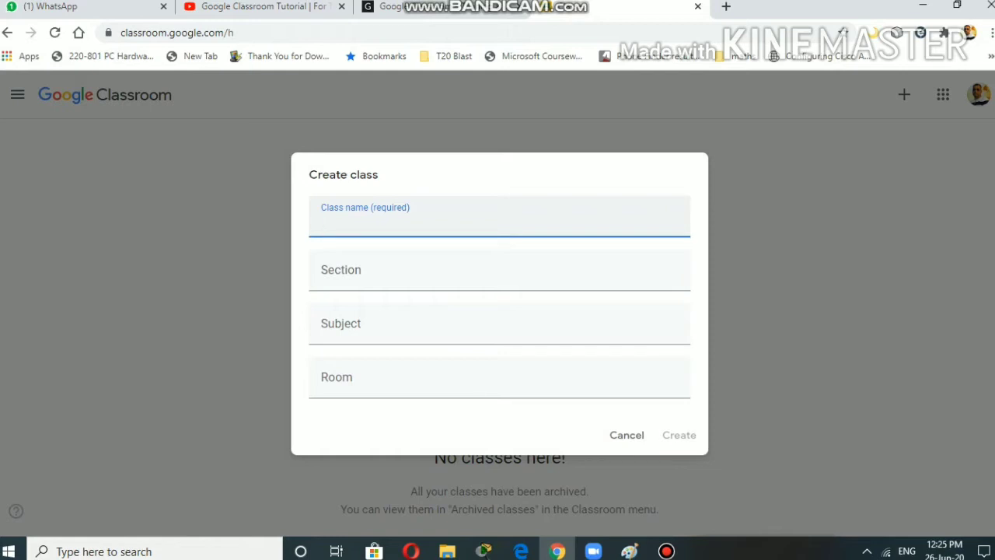
# - Create the class STD 10, section A, subject Computer Science, room 10
pyautogui.write('STD 10')
pyautogui.click(496, 270)
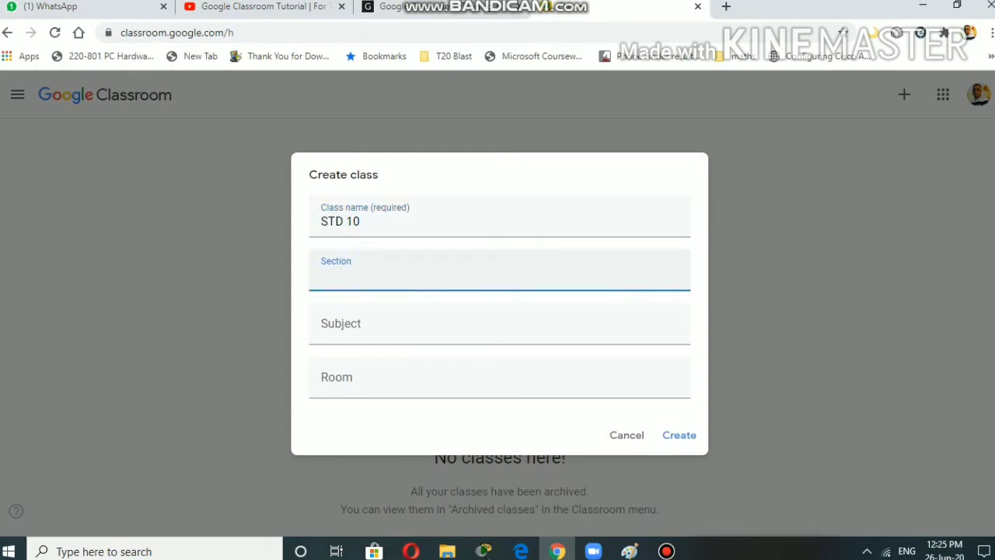
pyautogui.write('A')
pyautogui.click(500, 336)
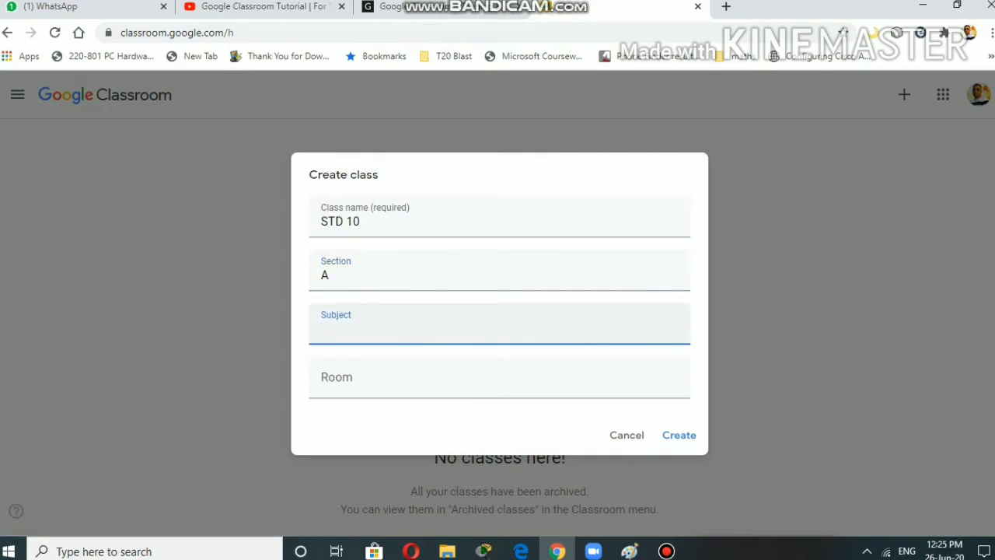
pyautogui.write('COMP')
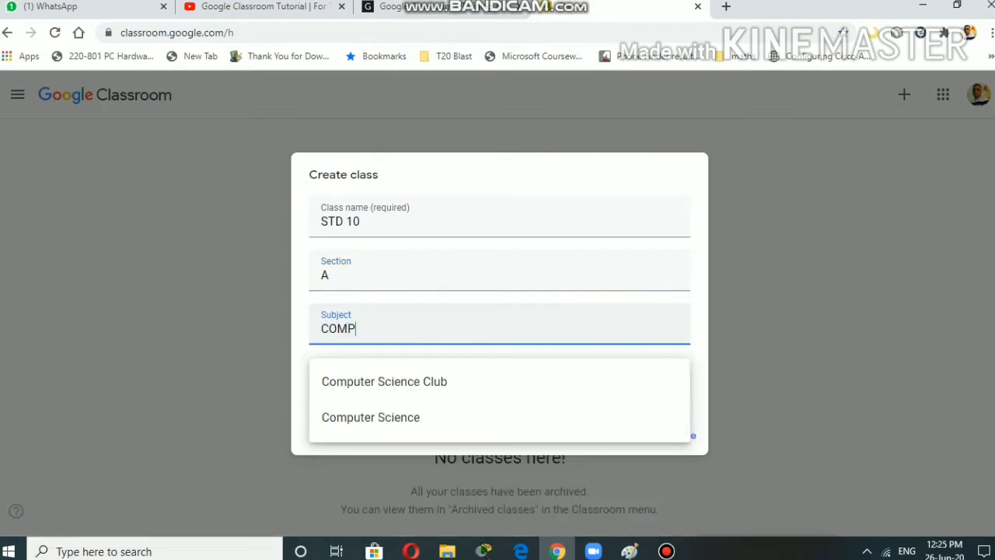
pyautogui.press('Down')
pyautogui.press('Down')
pyautogui.press('Return')
pyautogui.press('Tab')
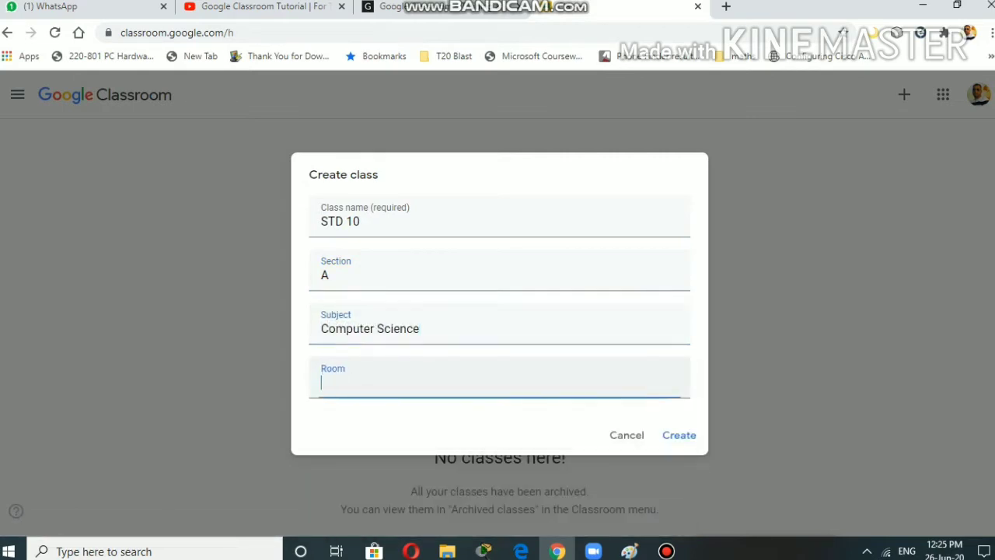
pyautogui.write('10')
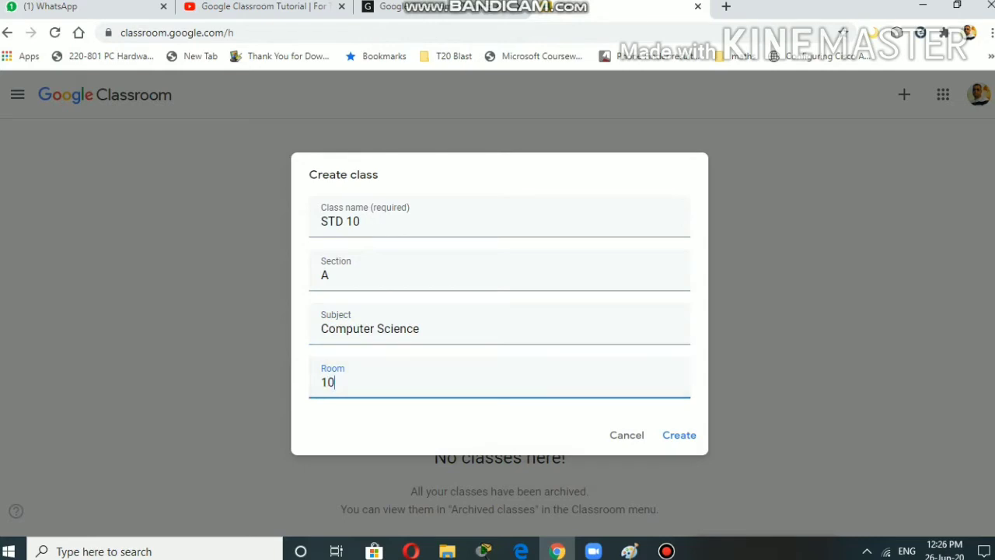
pyautogui.press('Return')
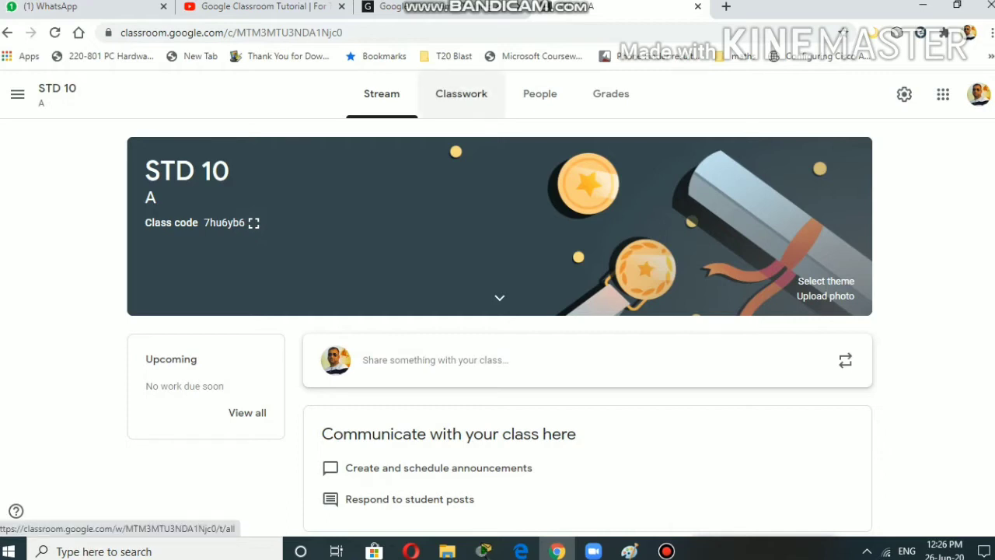
pyautogui.click(461, 94)
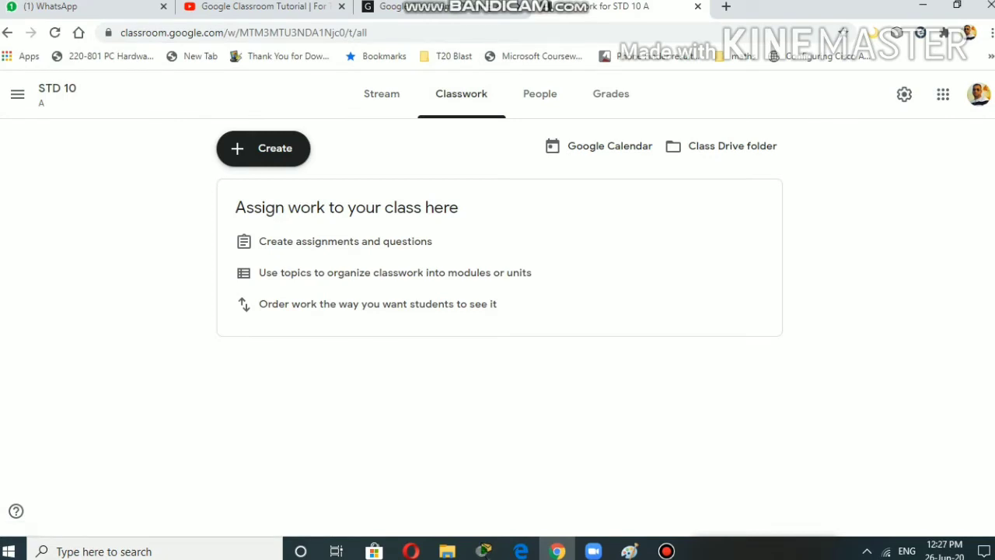
pyautogui.click(539, 93)
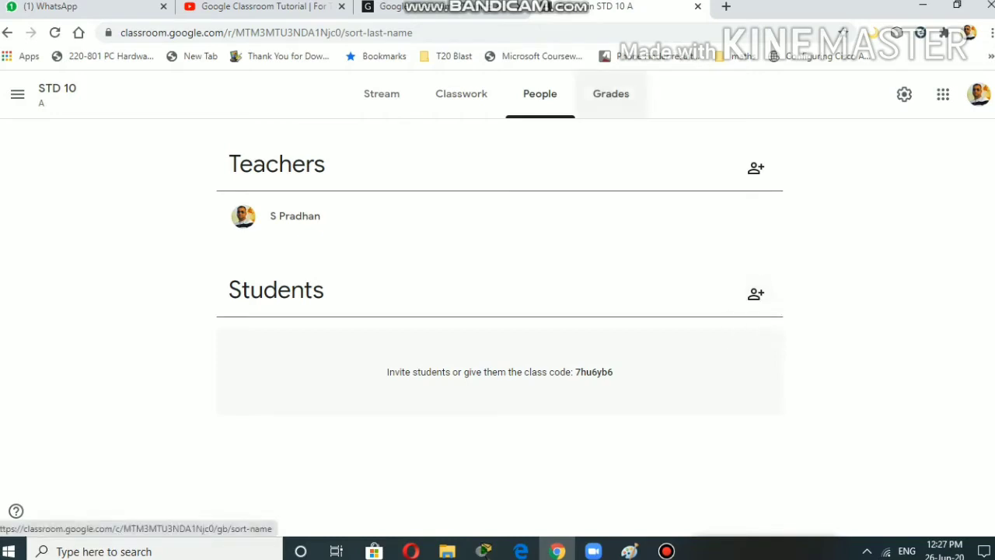
pyautogui.click(611, 94)
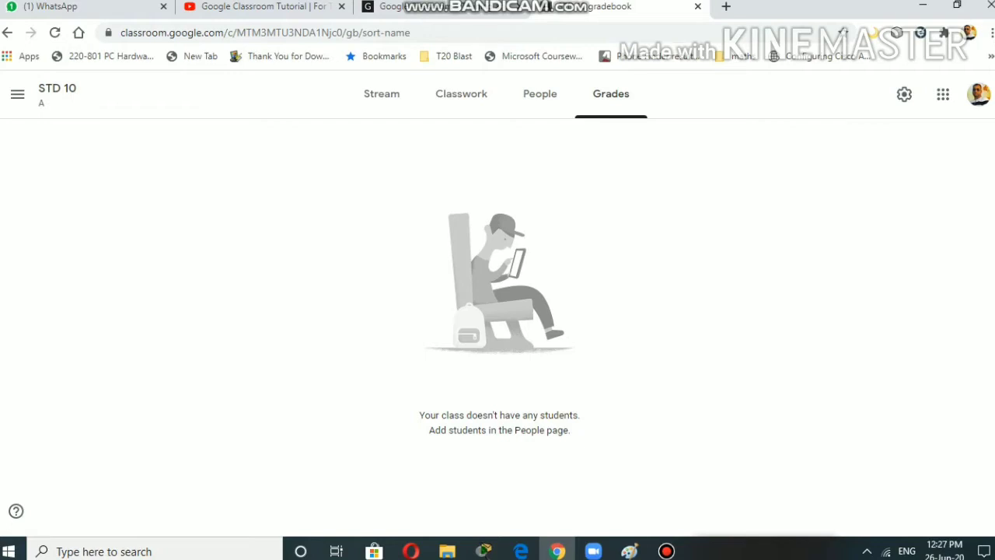
pyautogui.click(381, 93)
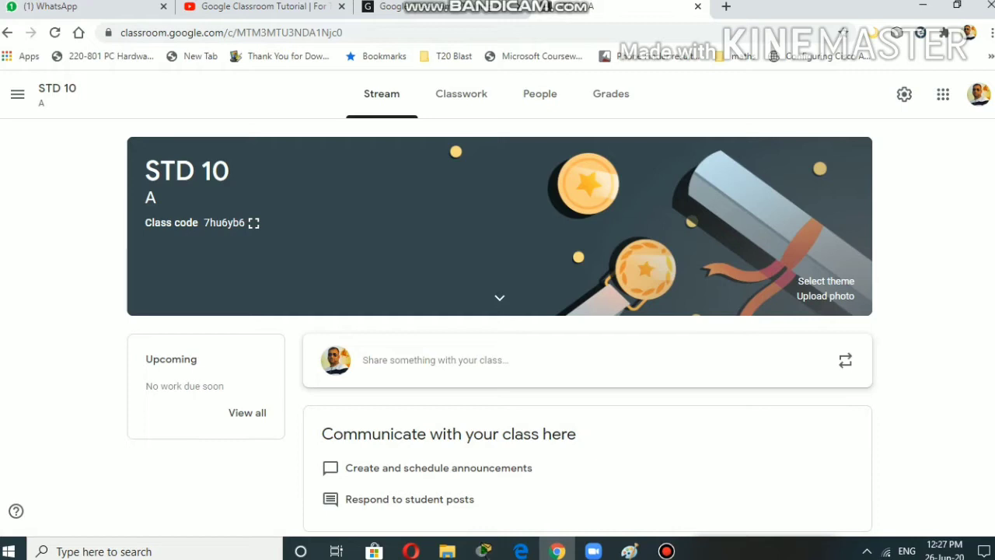
# - Copy the class code from the stream and again from its enlarged display, then close it
pyautogui.doubleClick(224, 223)
pyautogui.rightClick(231, 223)
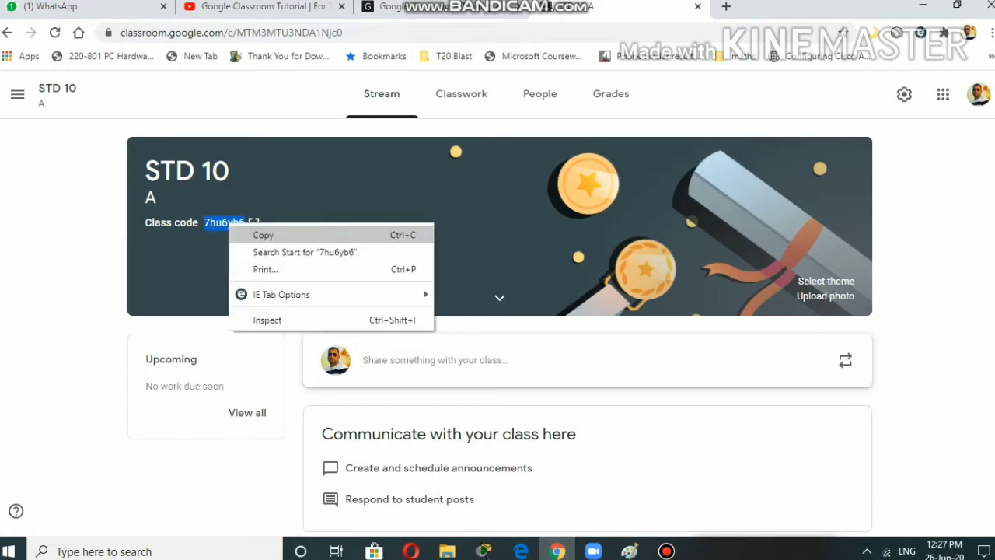
pyautogui.click(257, 233)
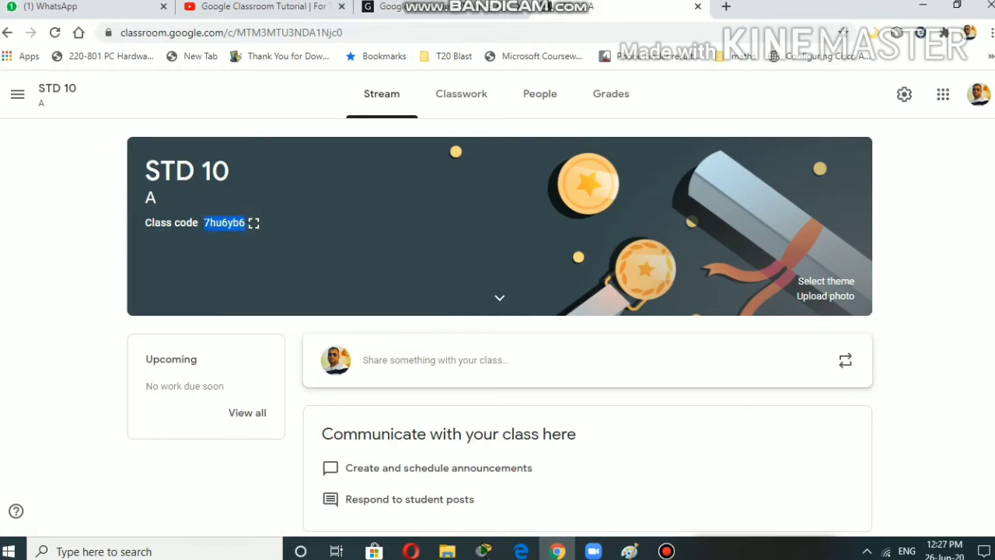
pyautogui.click(253, 223)
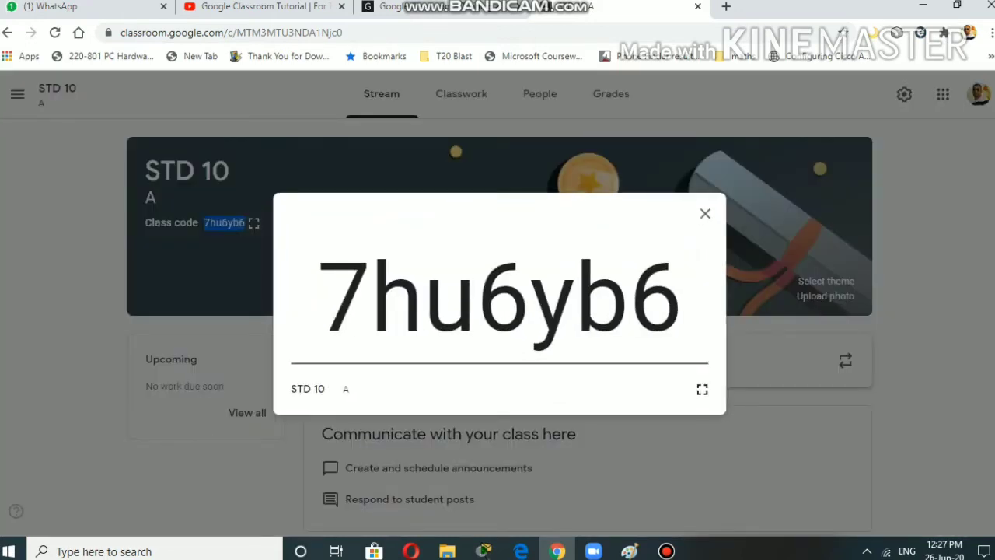
pyautogui.moveTo(319, 296); pyautogui.dragTo(683, 296)
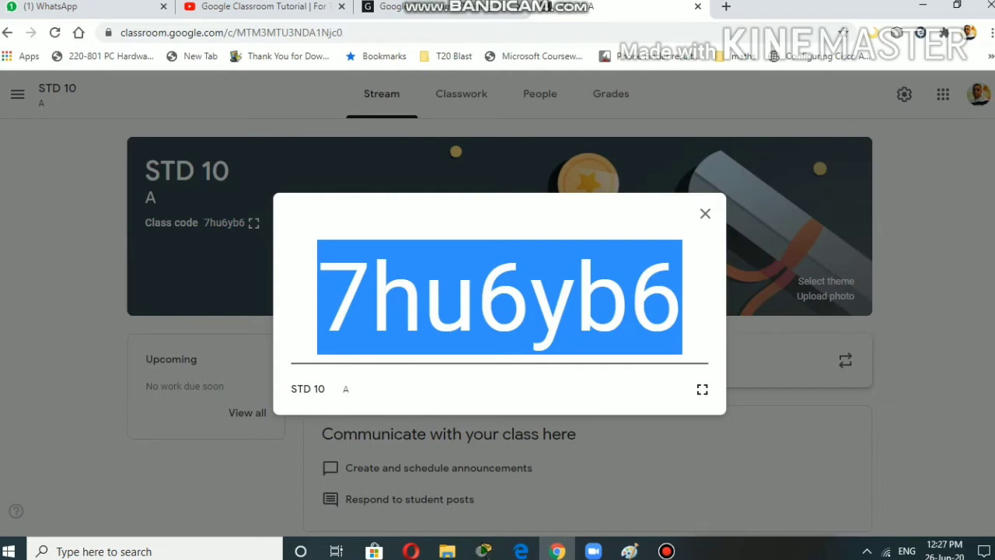
pyautogui.rightClick(601, 313)
pyautogui.click(616, 325)
pyautogui.click(705, 214)
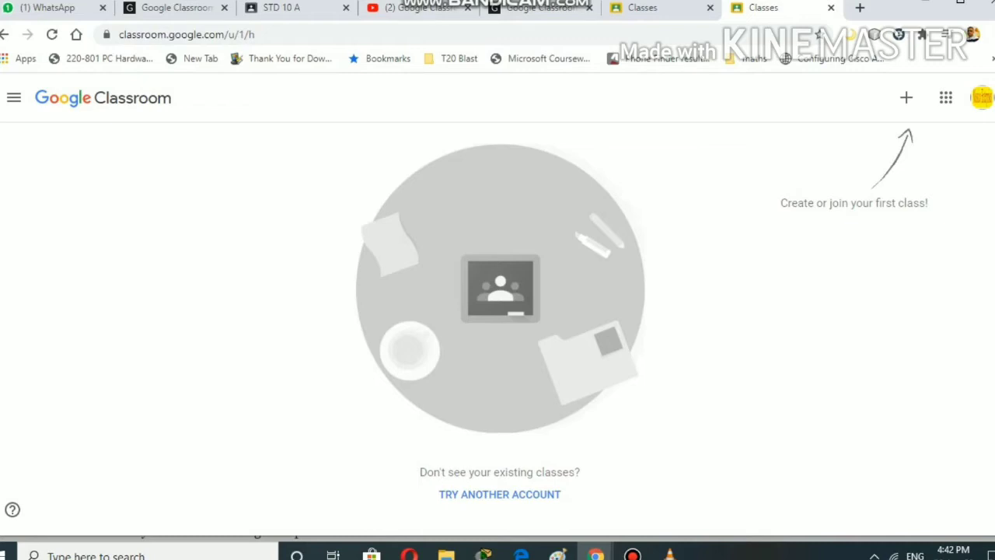
# - Join the class as the student by pasting the teacher's class code
pyautogui.click(907, 97)
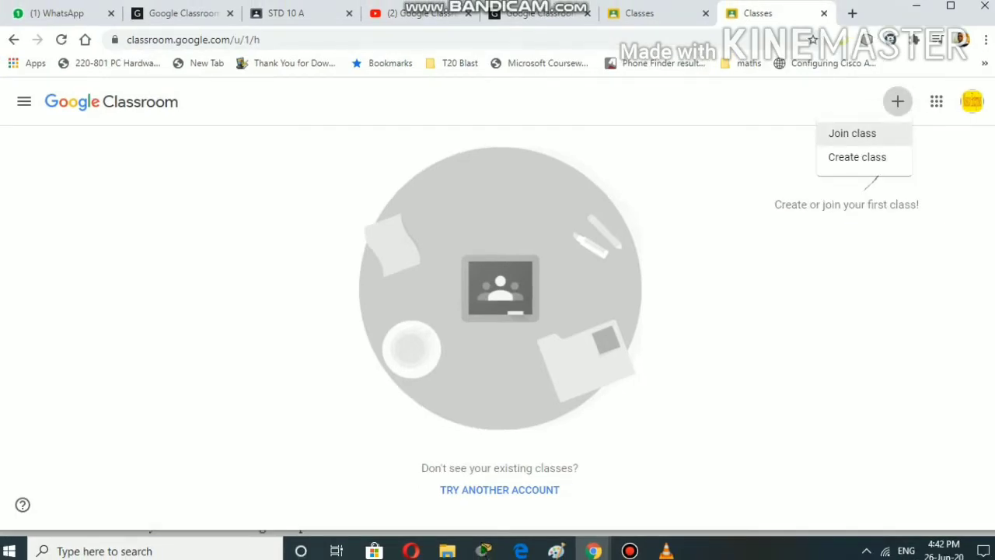
pyautogui.click(852, 133)
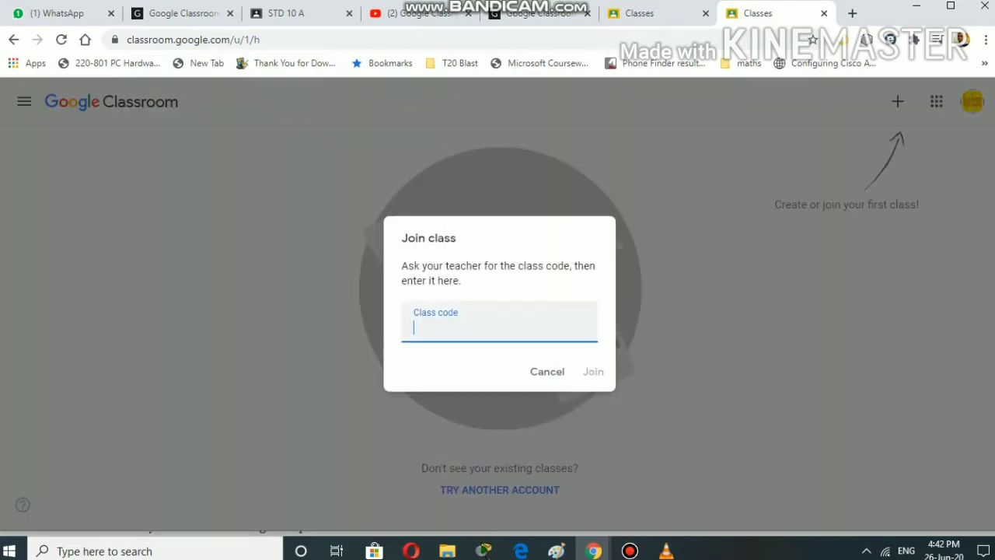
pyautogui.rightClick(458, 328)
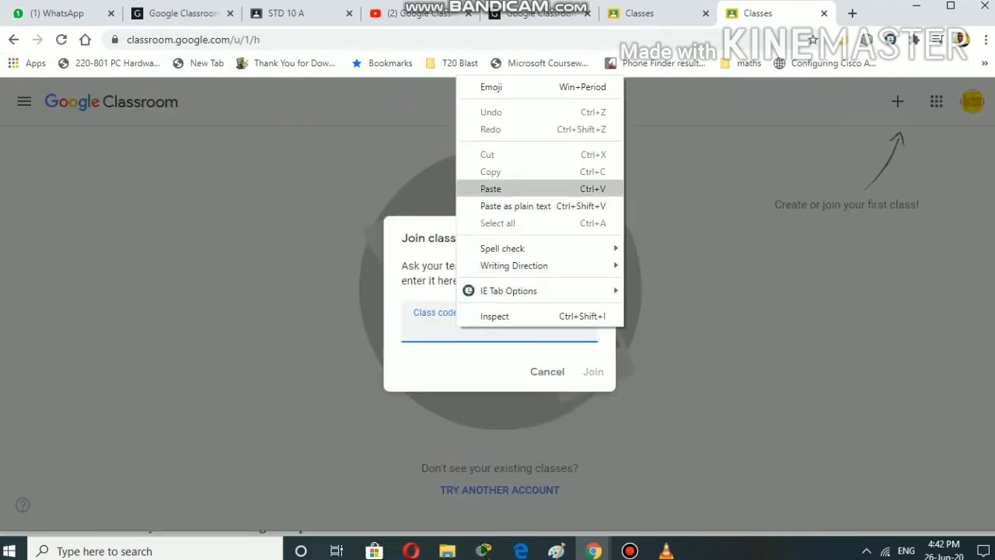
pyautogui.click(490, 189)
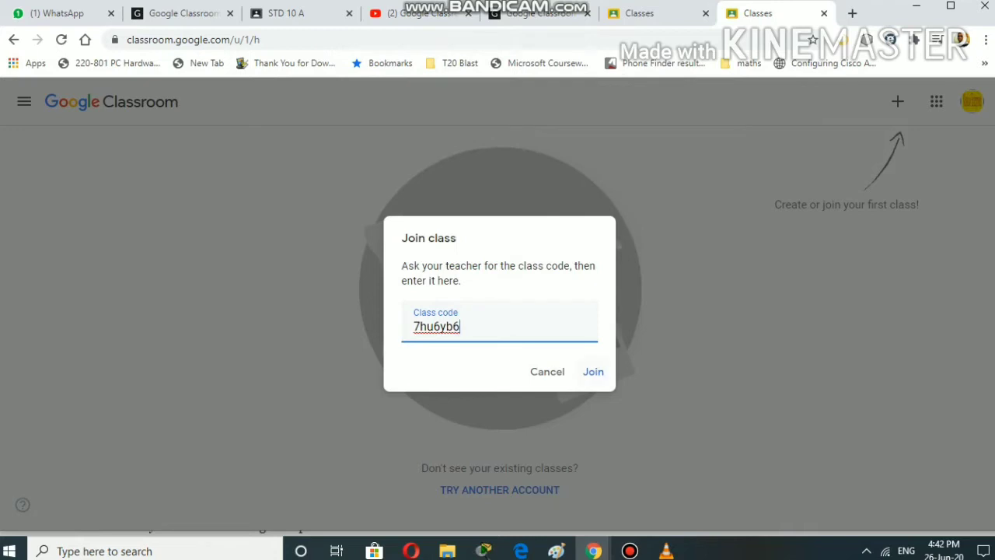
pyautogui.press('Return')
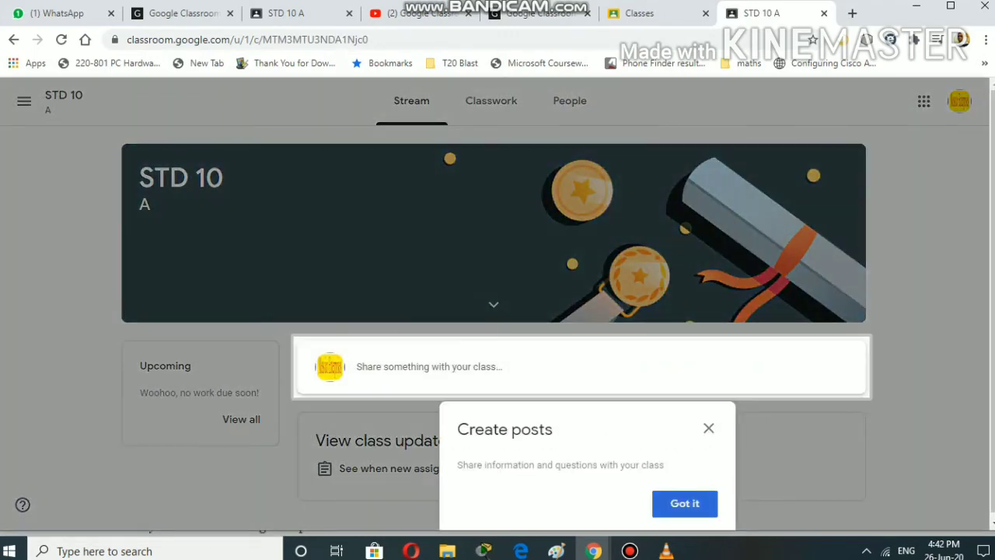
# - Switch to the teacher's STD 10 A tab and view People, showing the one enrolled student
pyautogui.click(685, 504)
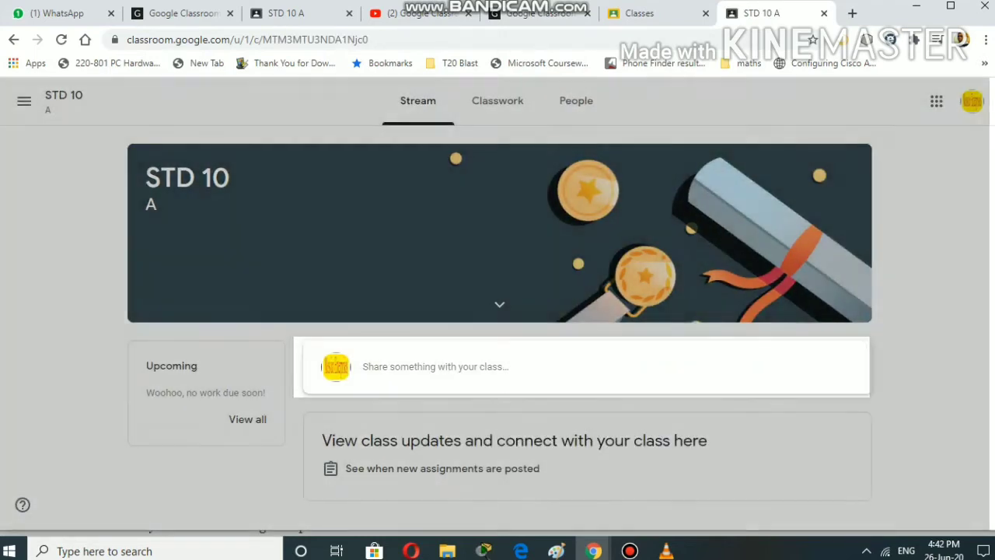
pyautogui.click(286, 13)
pyautogui.scroll(-3, 581, 311)
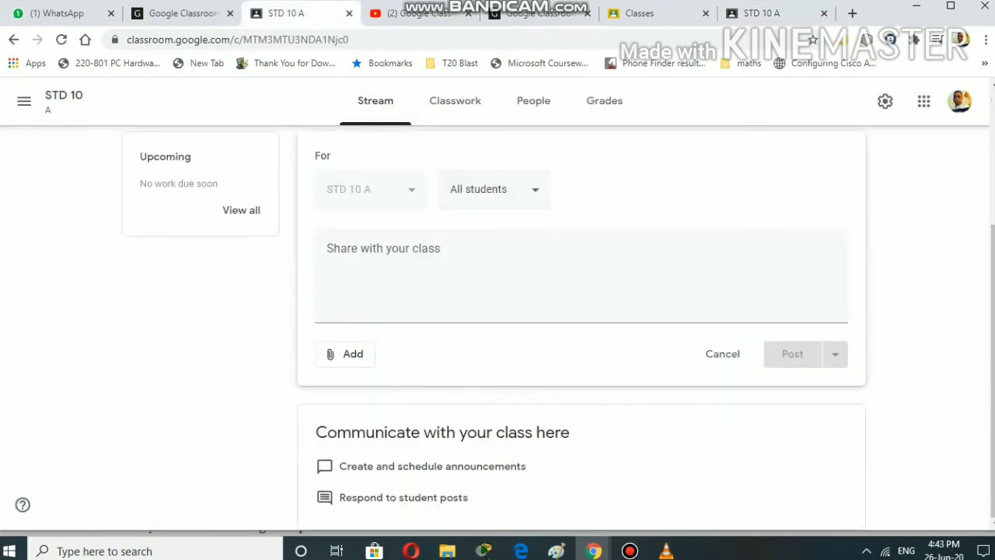
pyautogui.scroll(3, 497, 311)
pyautogui.click(454, 100)
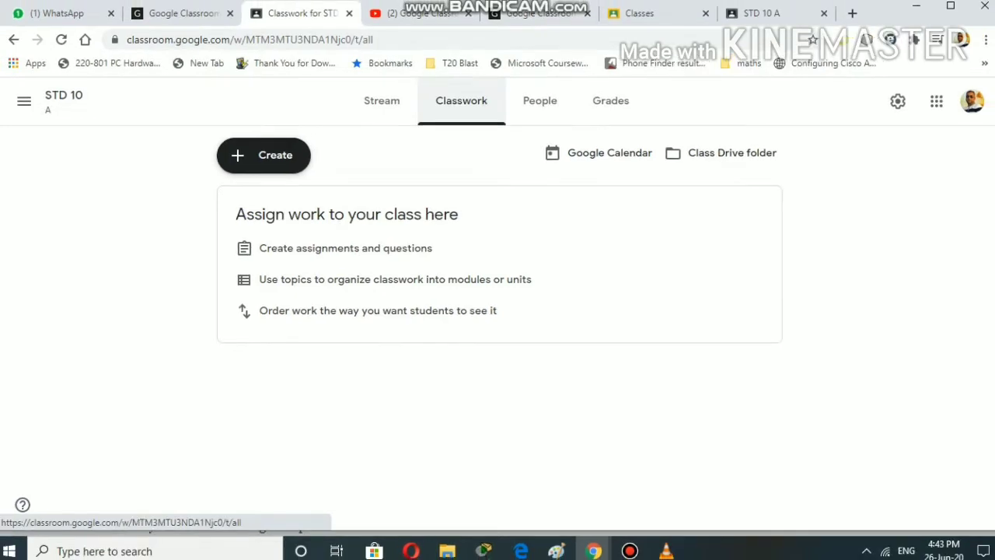
pyautogui.click(540, 96)
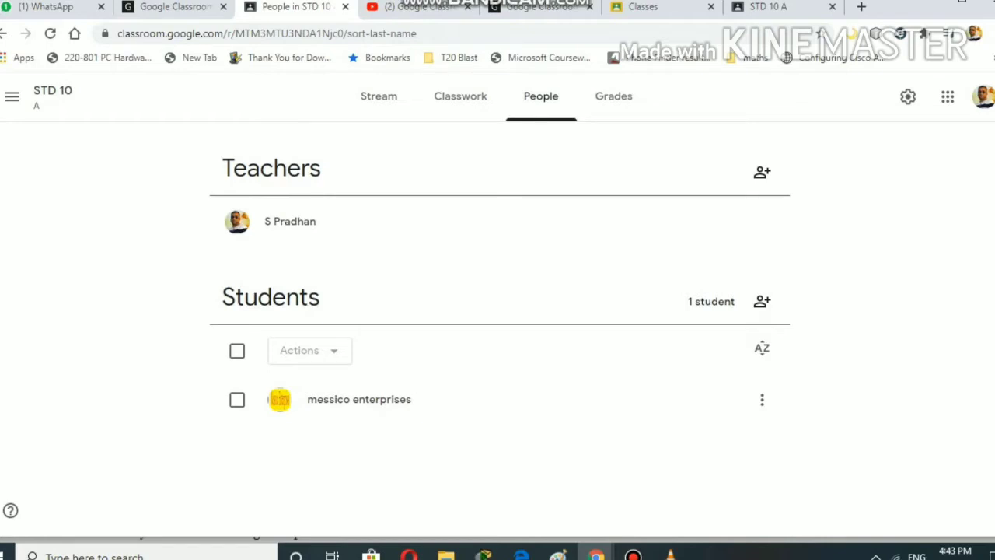
# - Go back to the STD 10 A Stream page
pyautogui.click(378, 95)
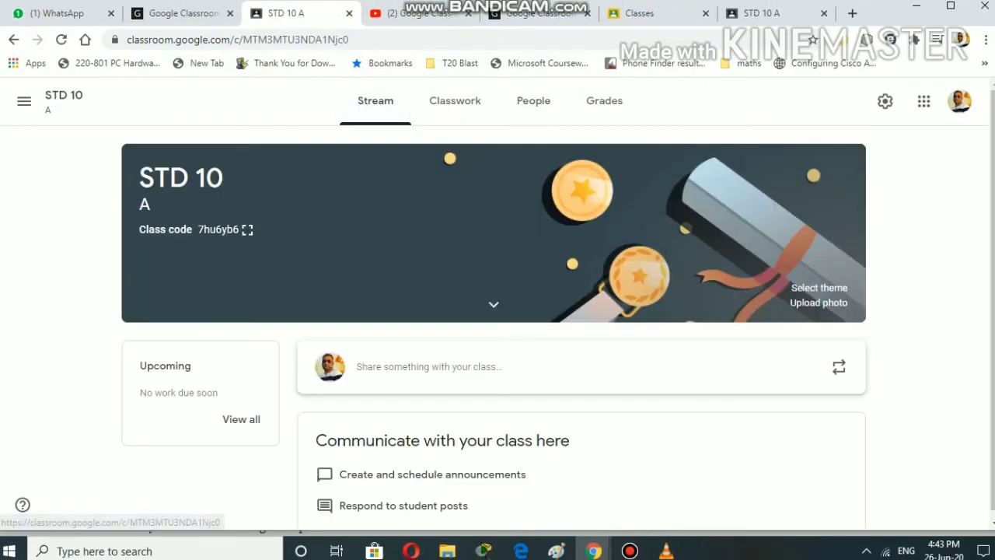
pyautogui.scroll(-1, 494, 311)
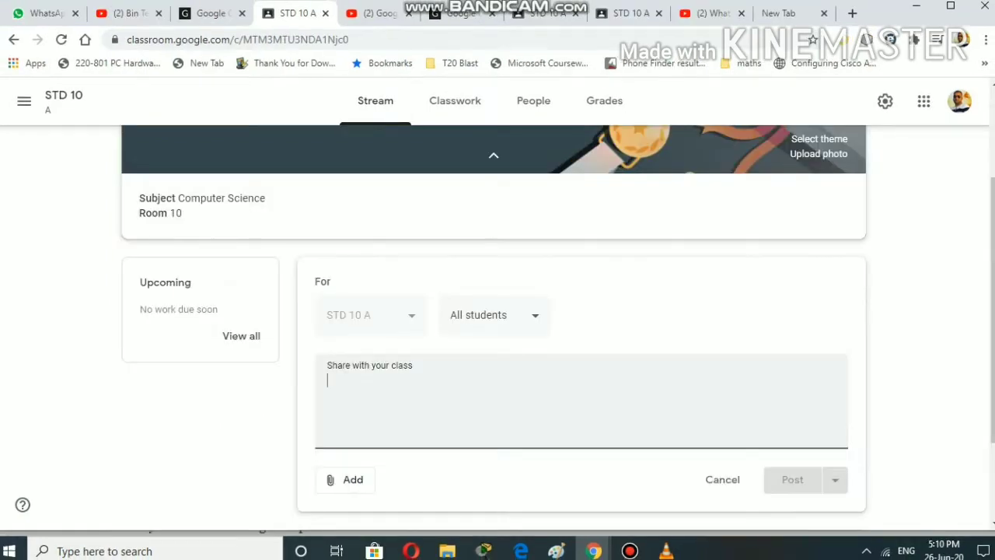
# - Write the announcement 'Hello, Good Morning' and address it to All students
pyautogui.write('Hell')
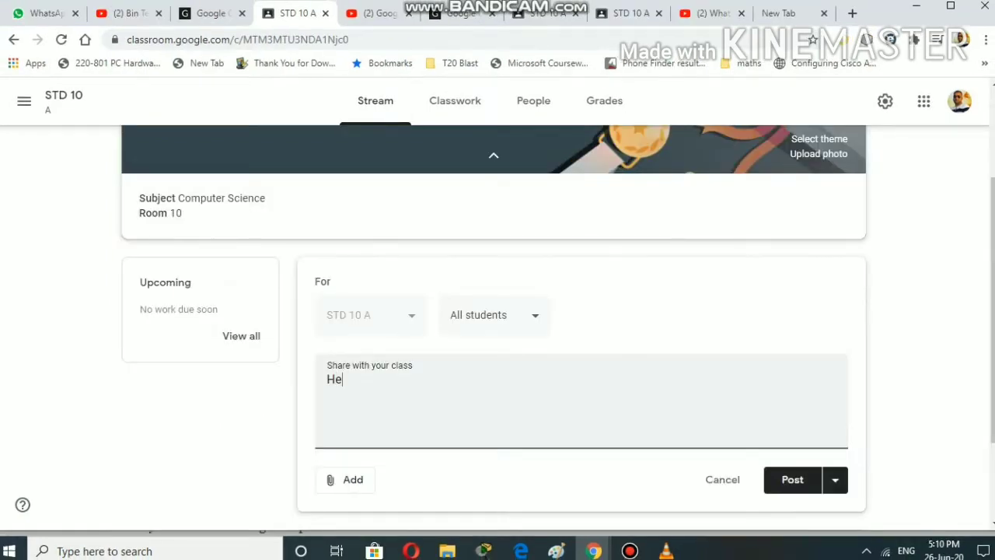
pyautogui.write('o, Good Morning')
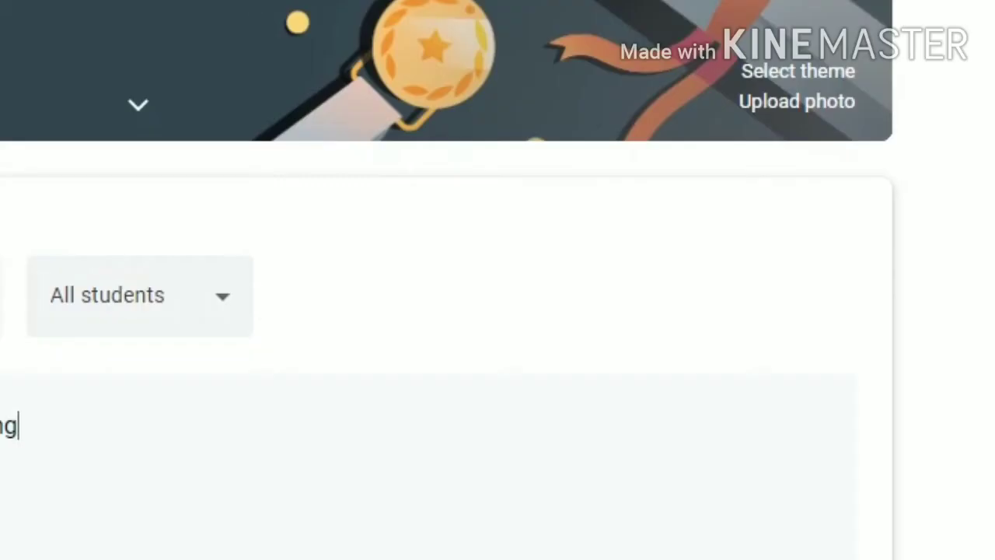
pyautogui.click(495, 315)
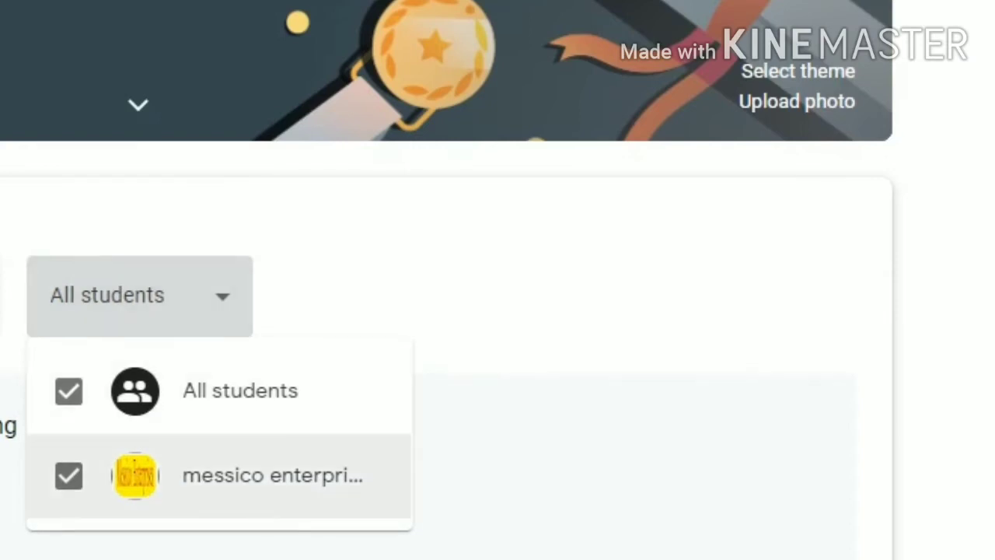
pyautogui.click(68, 476)
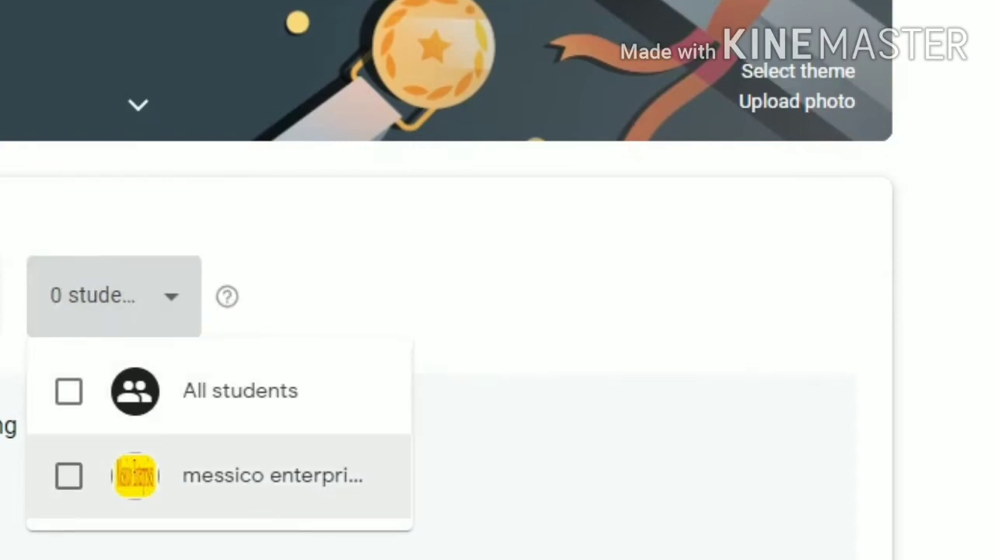
pyautogui.click(68, 476)
pyautogui.click(68, 391)
pyautogui.click(69, 475)
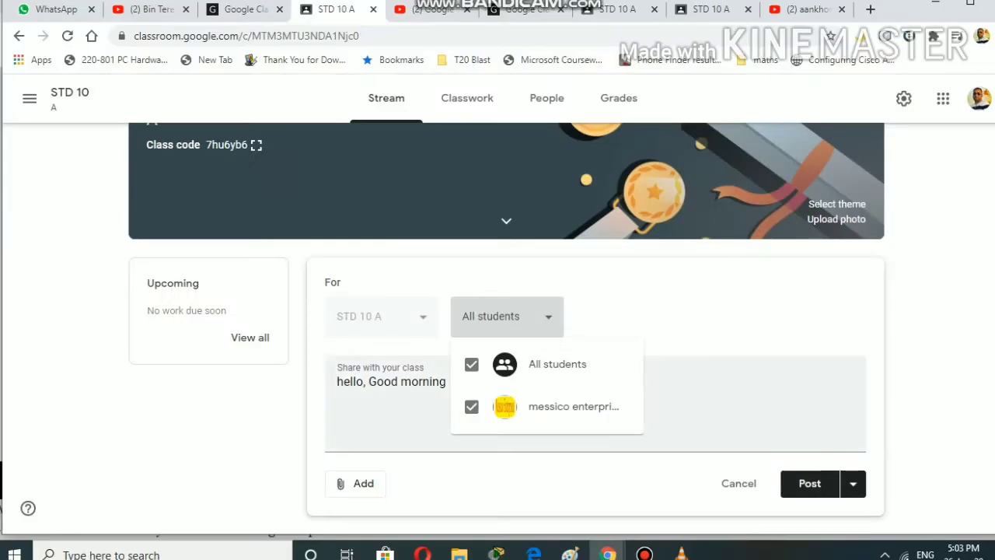
# - Close the recipients list and show the Drive, Link, File and YouTube attachment options
pyautogui.click(396, 426)
pyautogui.click(356, 483)
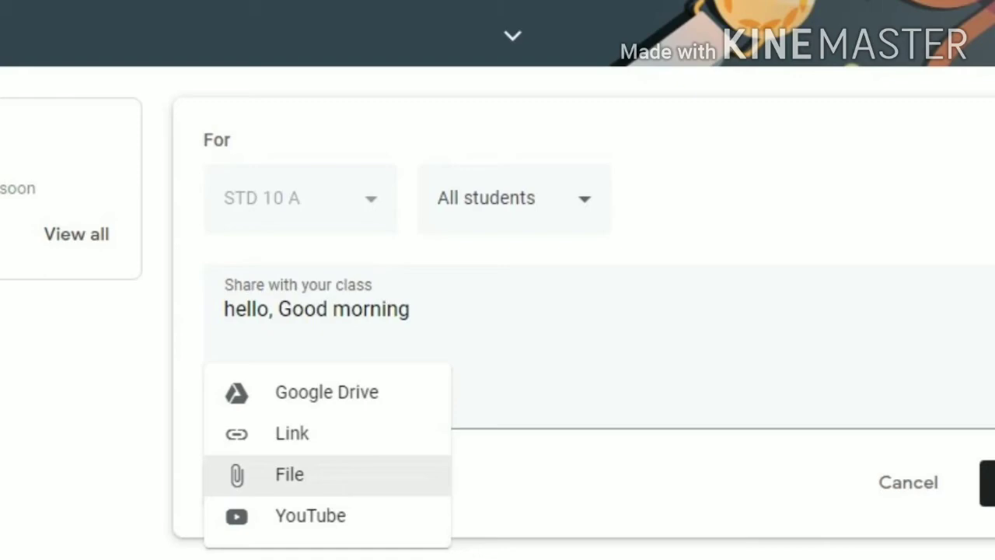
# - Upload CyberSmart.pdf from the computer as an attachment to the announcement draft
pyautogui.click(290, 474)
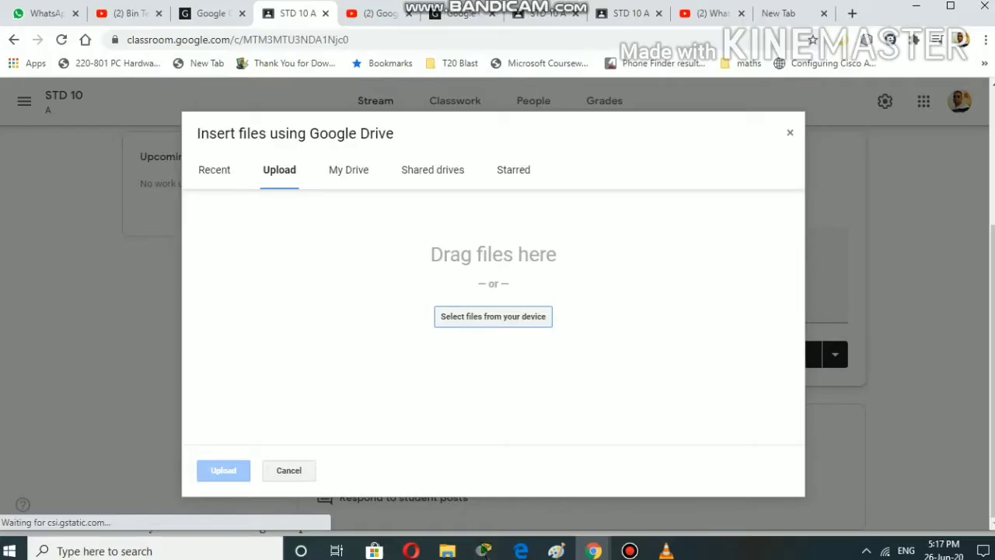
pyautogui.click(493, 317)
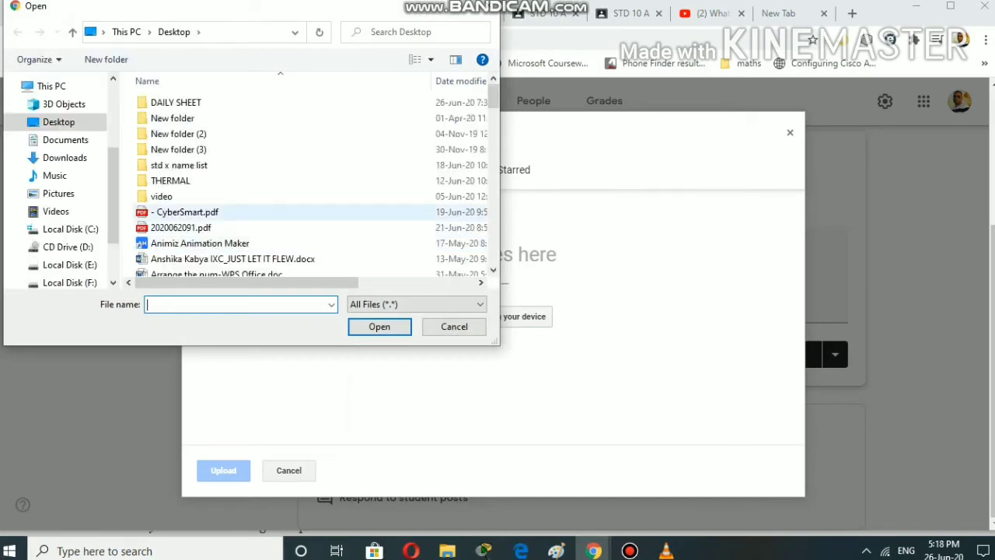
pyautogui.click(184, 211)
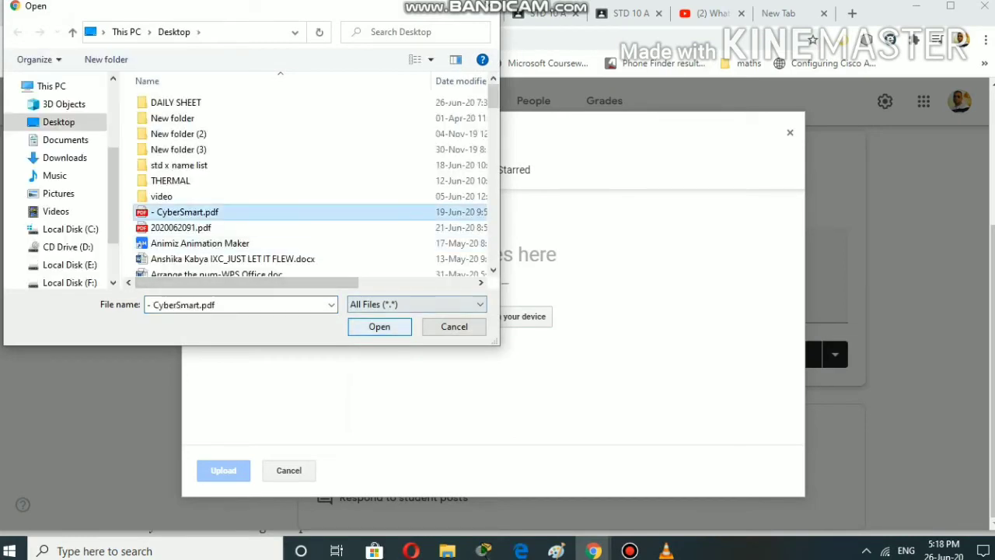
pyautogui.press('Return')
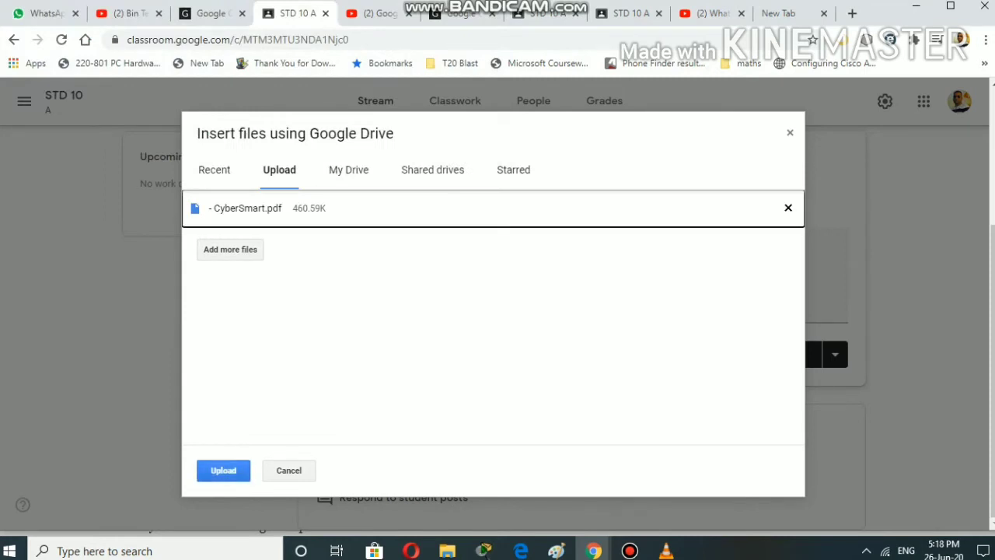
pyautogui.click(223, 470)
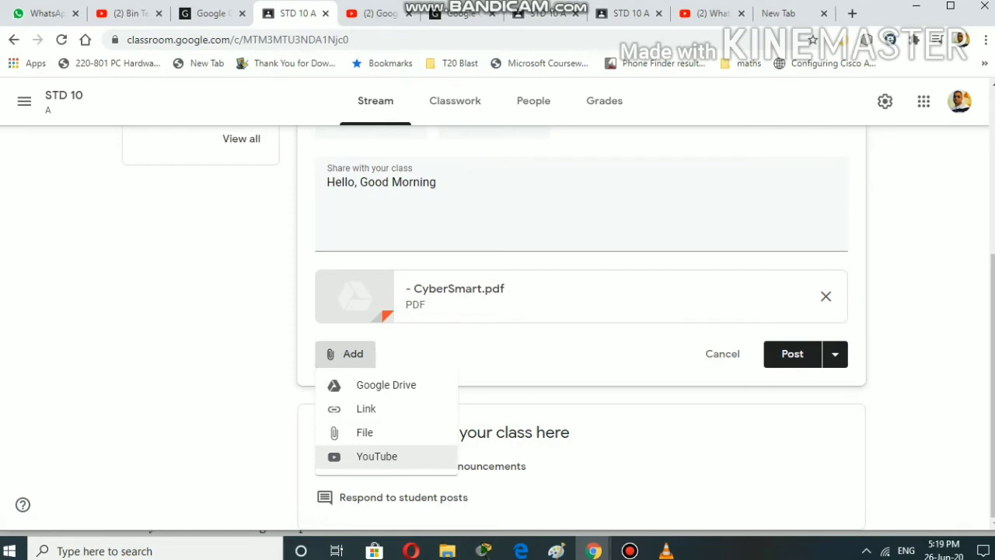
# - Search YouTube for 'pradhan it trainer' and attach the Vowels String Program in JAVA video
pyautogui.click(376, 457)
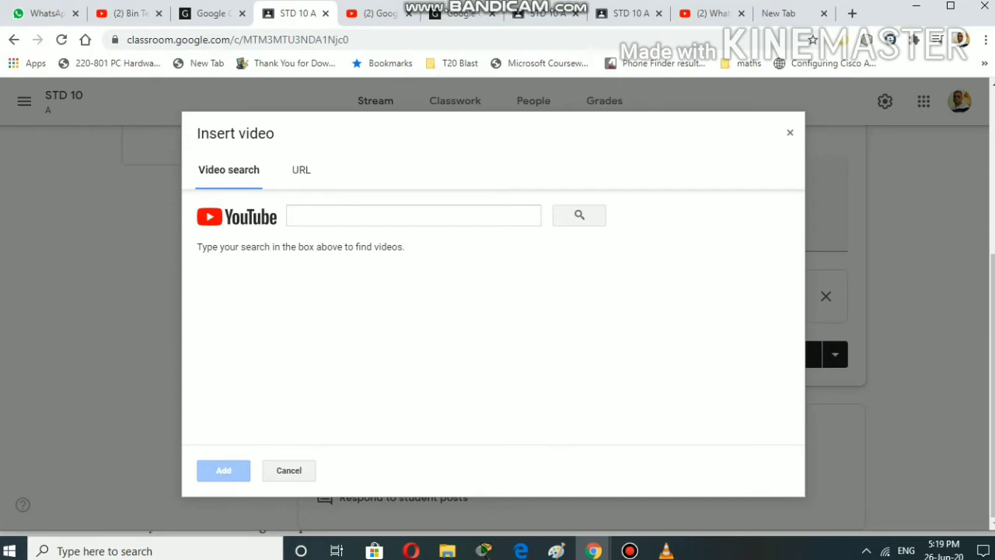
pyautogui.click(354, 216)
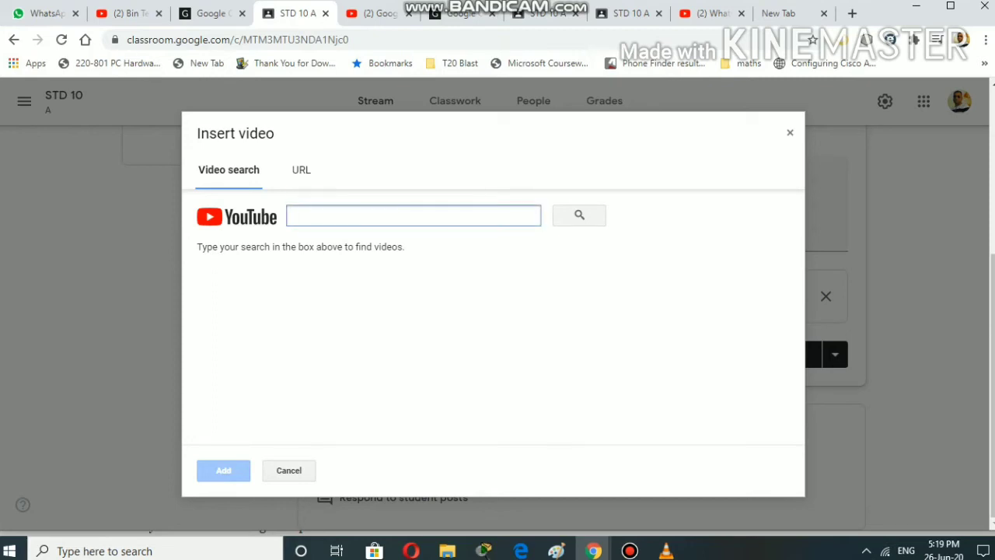
pyautogui.write('pradhan ')
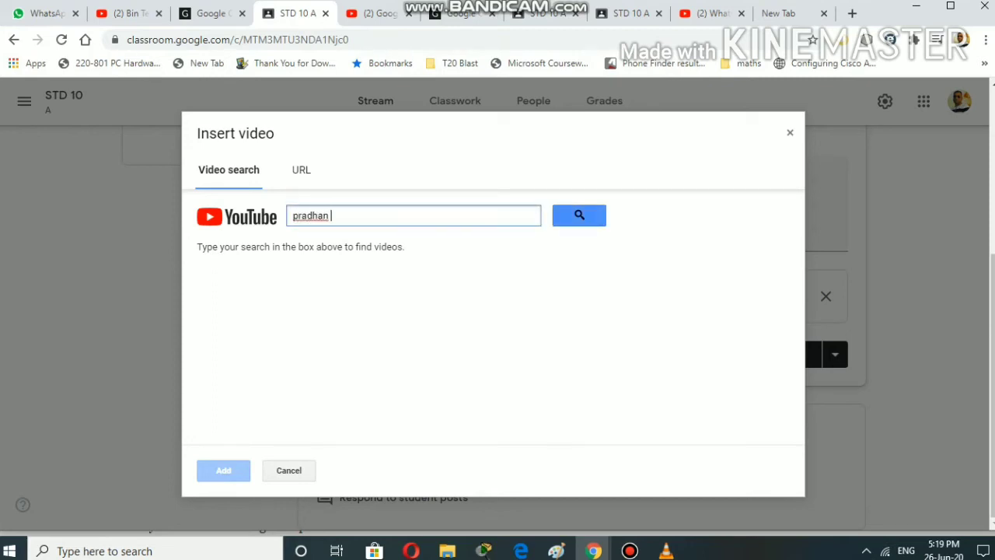
pyautogui.write('it trainer')
pyautogui.click(579, 215)
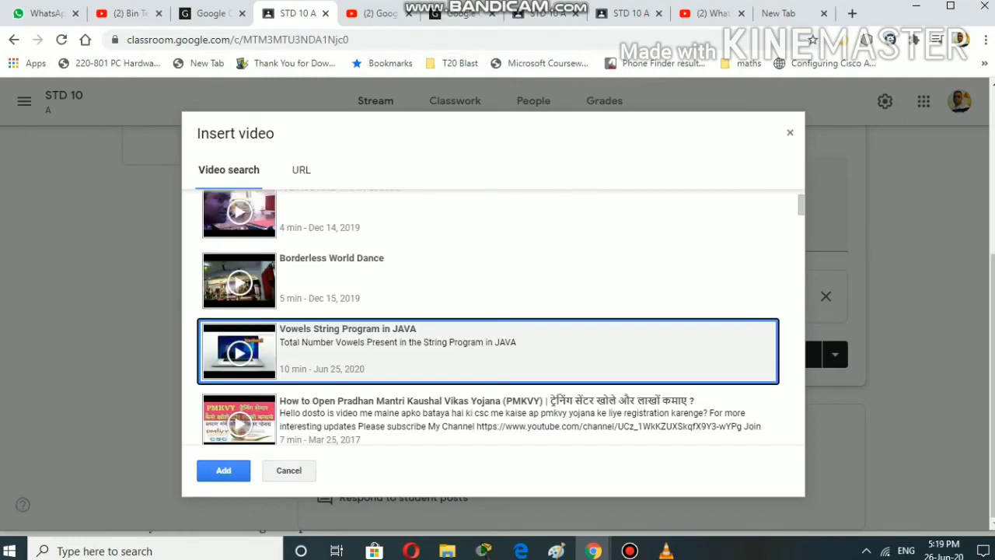
pyautogui.click(223, 471)
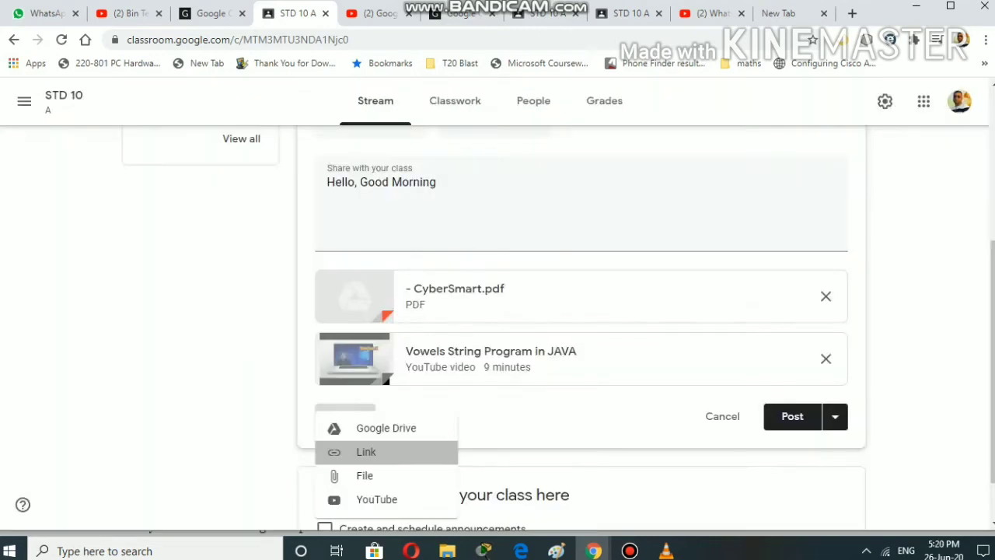
# - Attach a second YouTube video by pasting its link
pyautogui.click(366, 450)
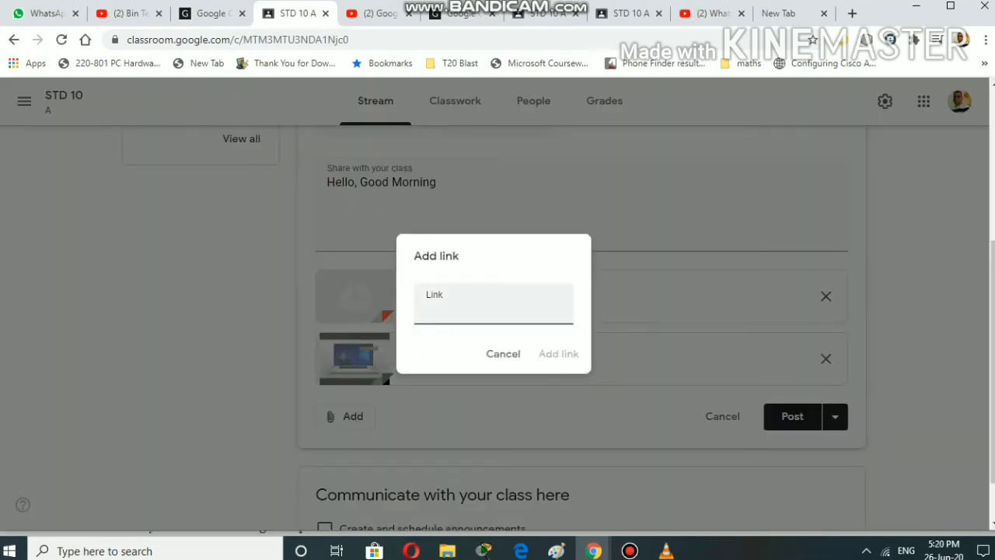
pyautogui.hotkey('ctrl', 'v')
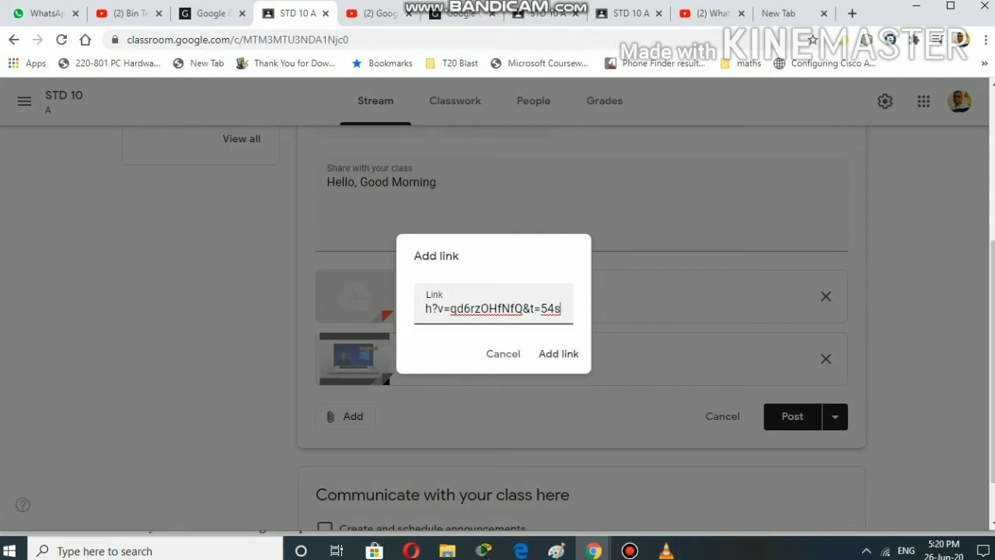
pyautogui.click(558, 353)
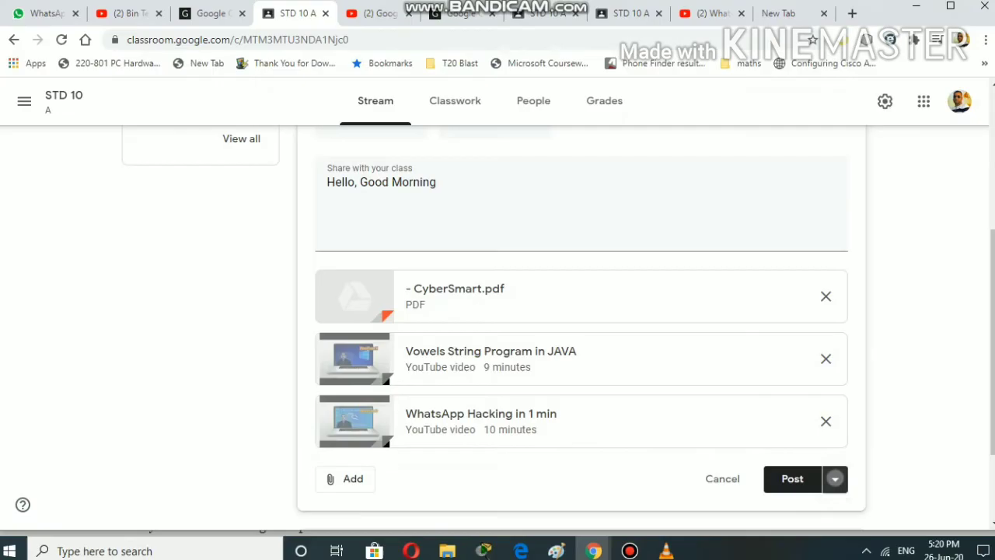
# - Post the announcement, then switch to the student's STD 10 A tab
pyautogui.click(835, 478)
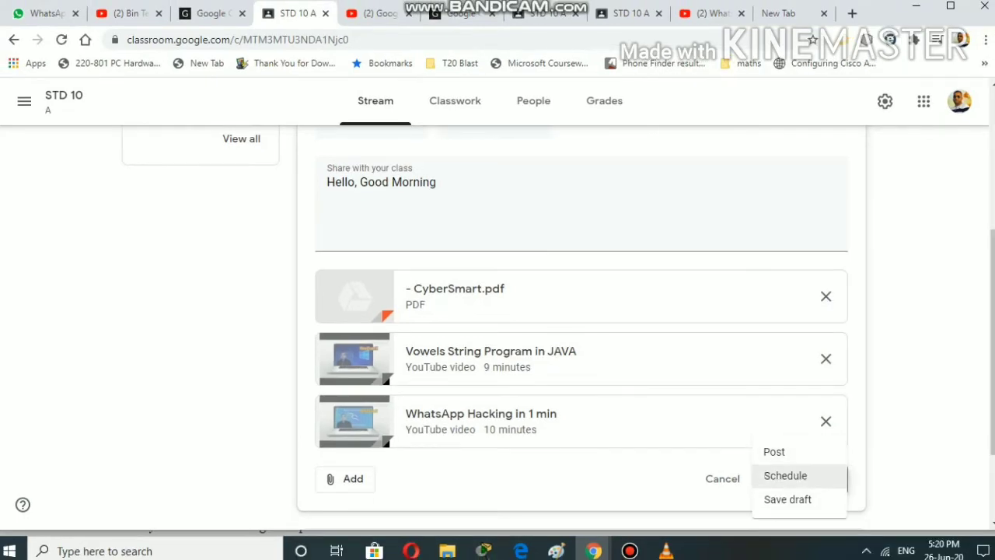
pyautogui.click(774, 451)
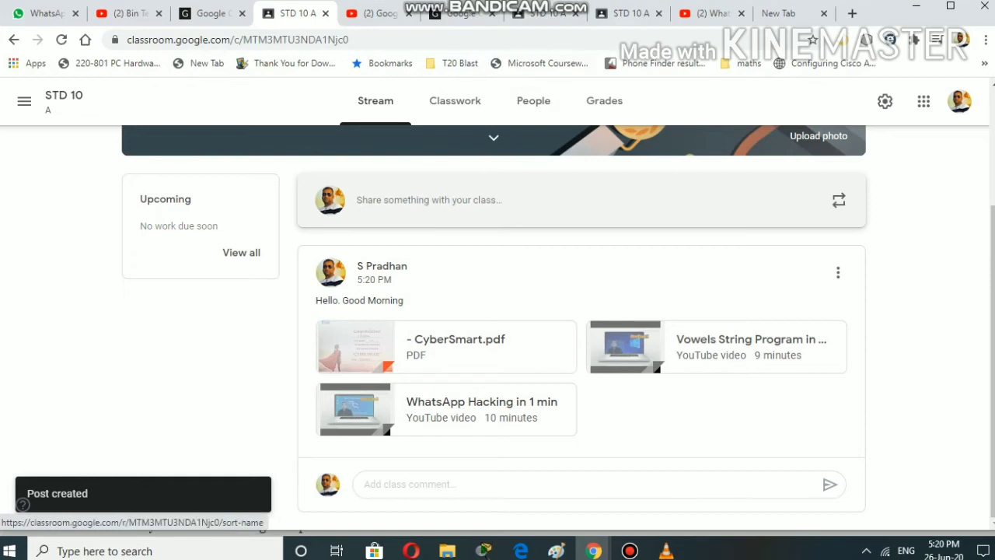
pyautogui.click(626, 13)
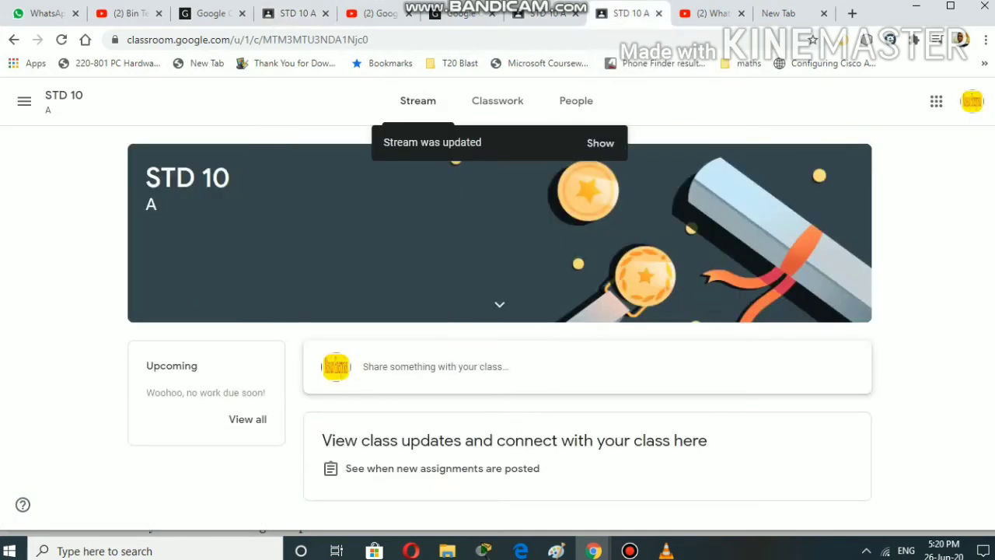
# - As the student, post the class comment 'Got it sir' on the new announcement, then return to the teacher's tab
pyautogui.click(600, 144)
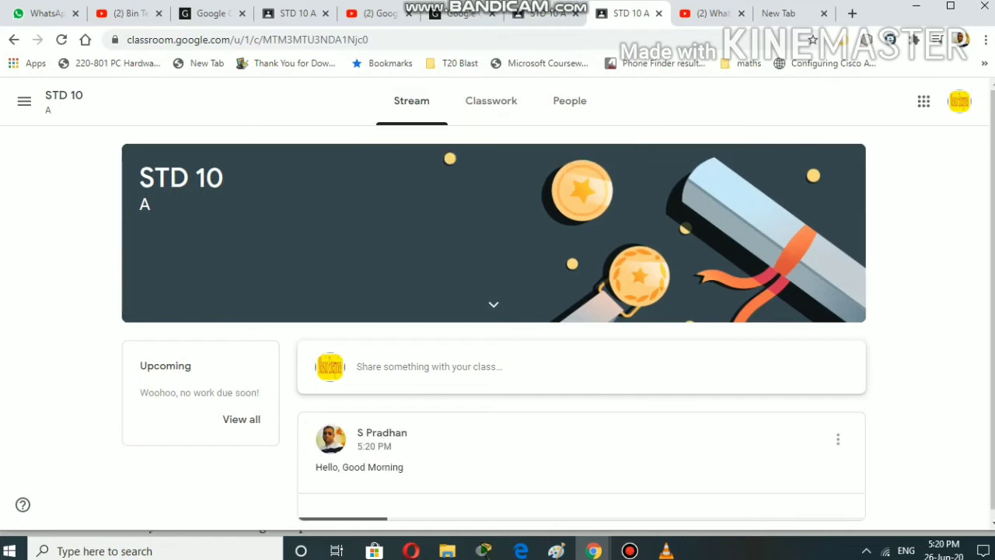
pyautogui.scroll(-3, 587, 374)
pyautogui.click(591, 484)
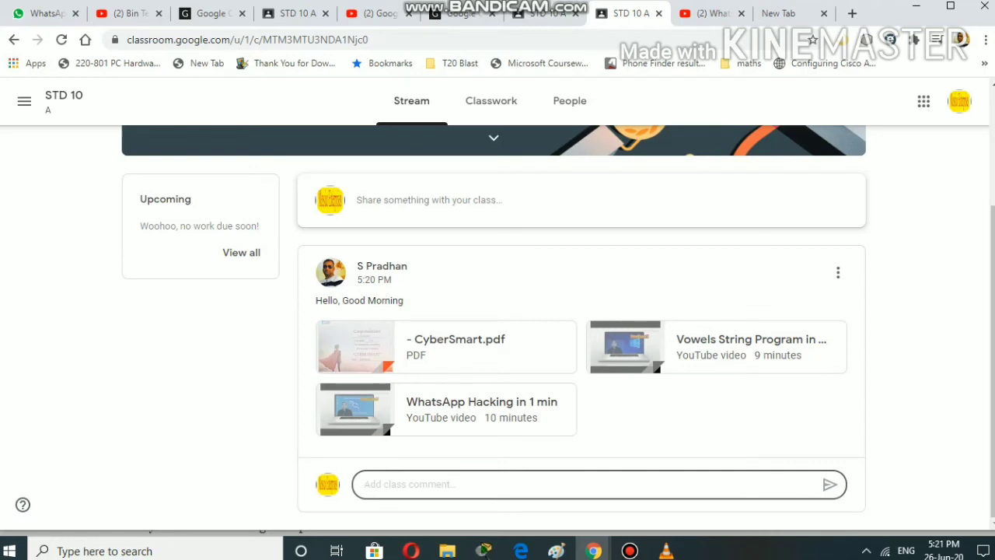
pyautogui.write('Got ')
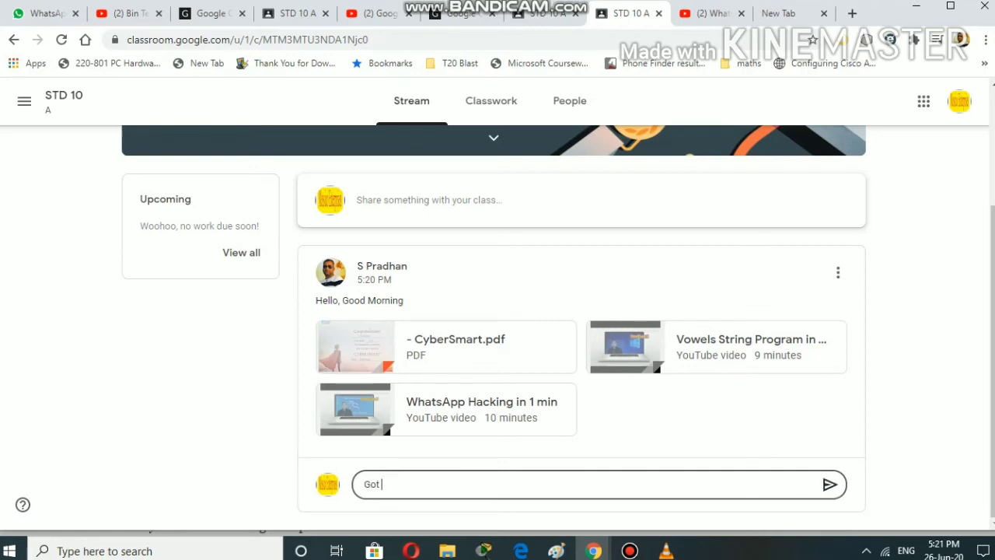
pyautogui.write('it sir')
pyautogui.press('Return')
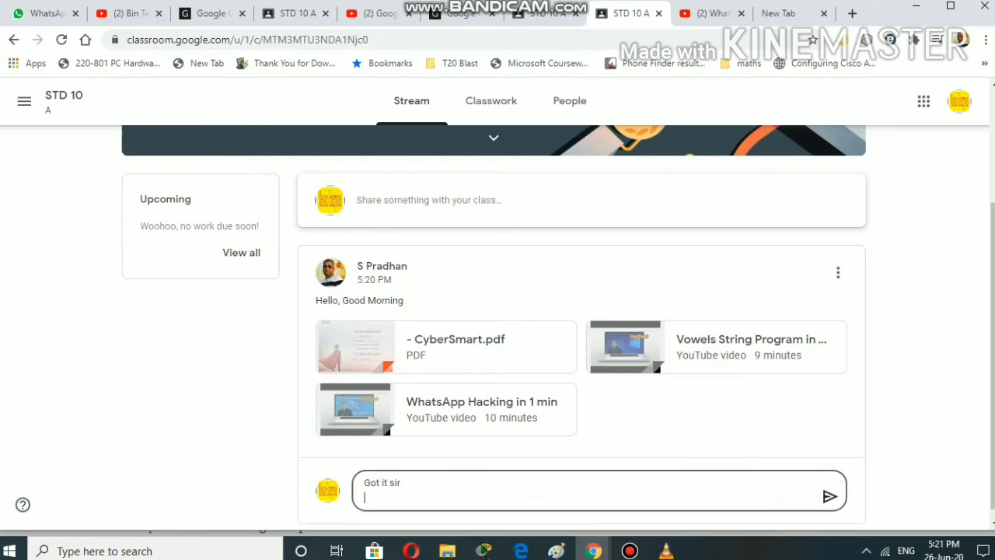
pyautogui.click(829, 496)
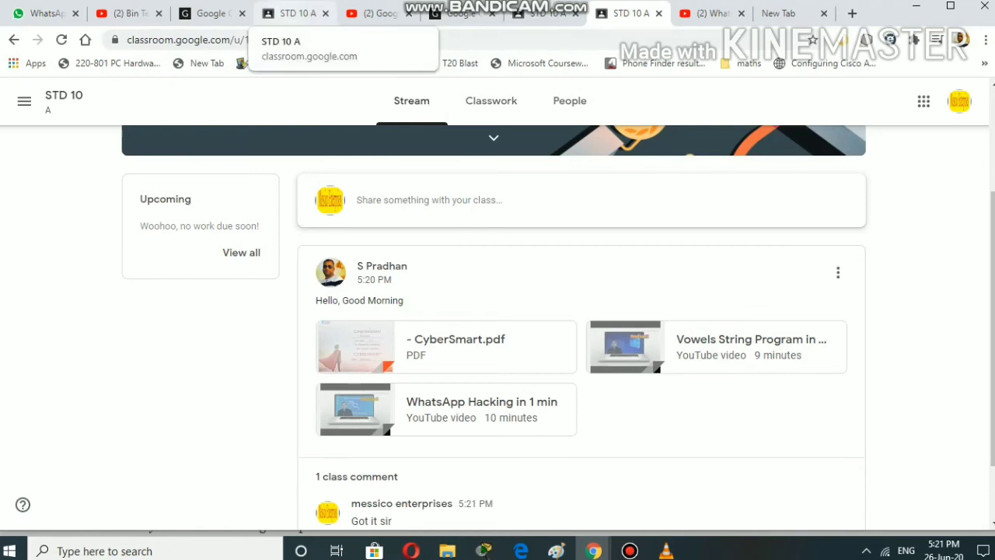
pyautogui.scroll(-1, 482, 327)
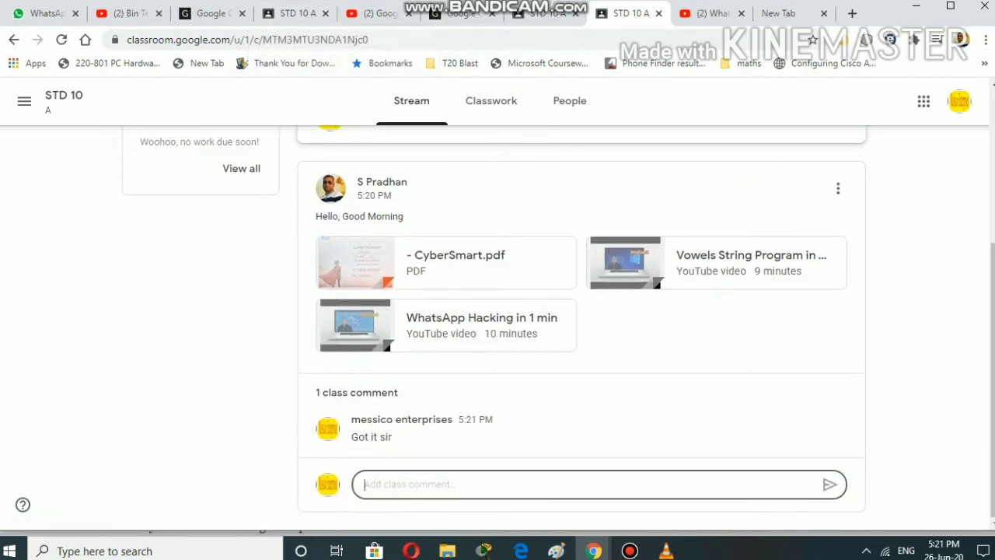
pyautogui.click(291, 13)
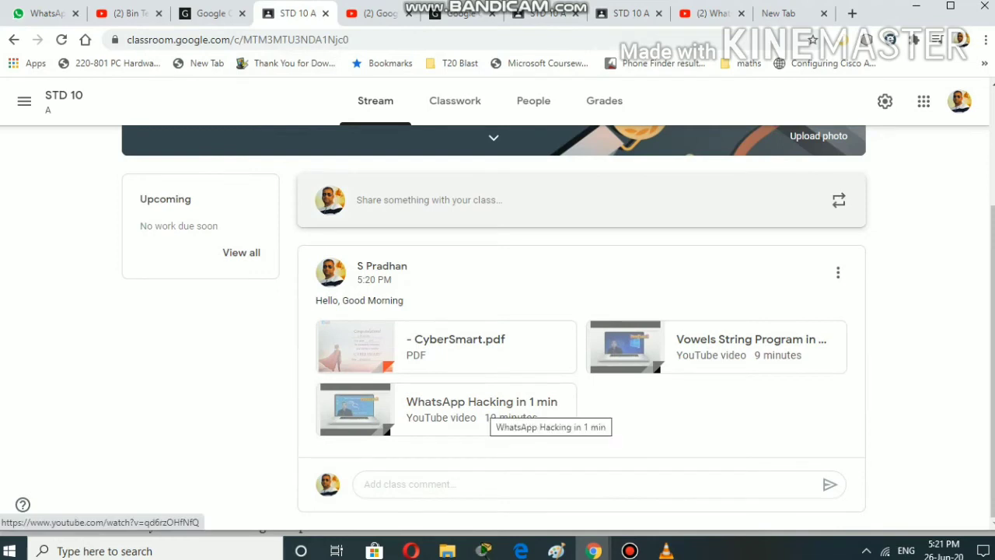
# - Look through the Classwork, People and Stream tabs, ending on the Classwork page
pyautogui.click(455, 101)
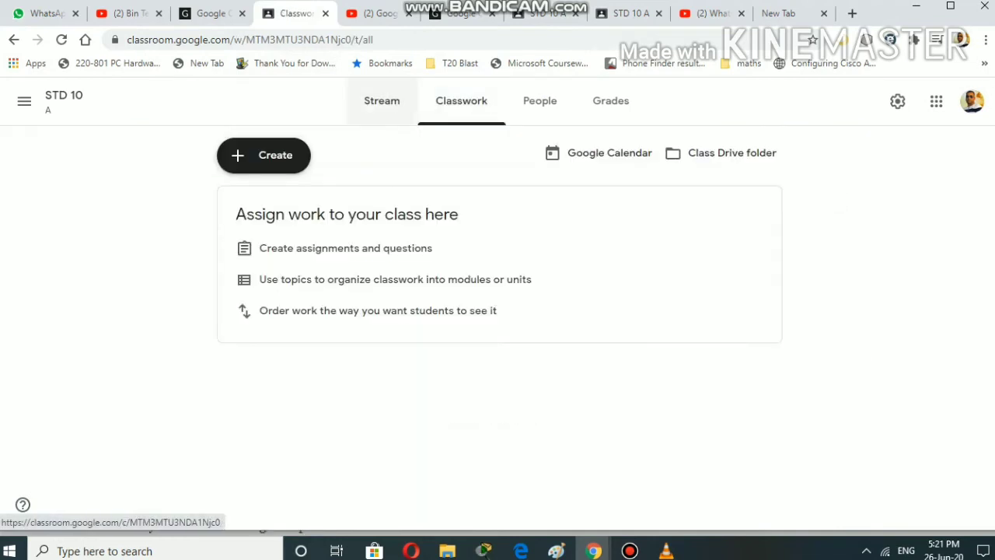
pyautogui.click(540, 101)
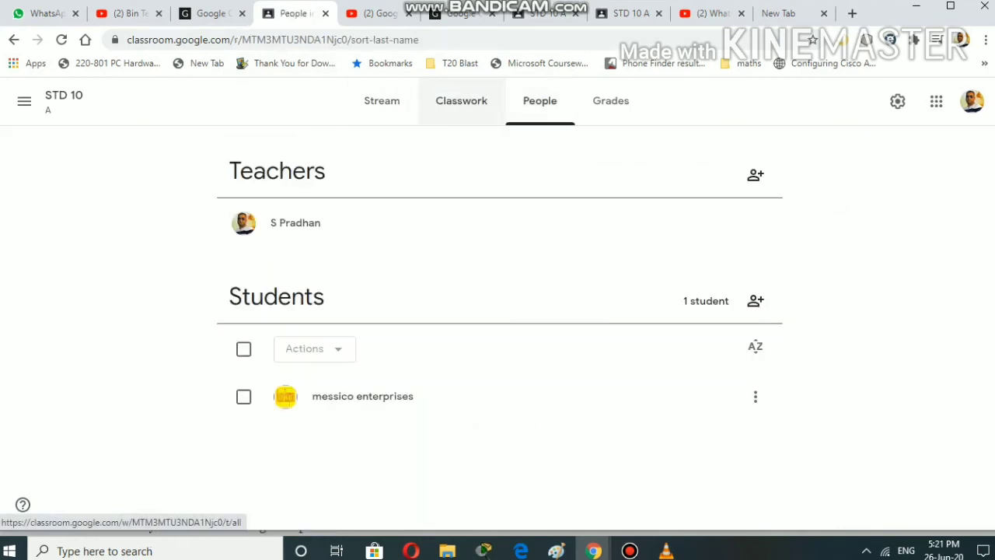
pyautogui.click(382, 101)
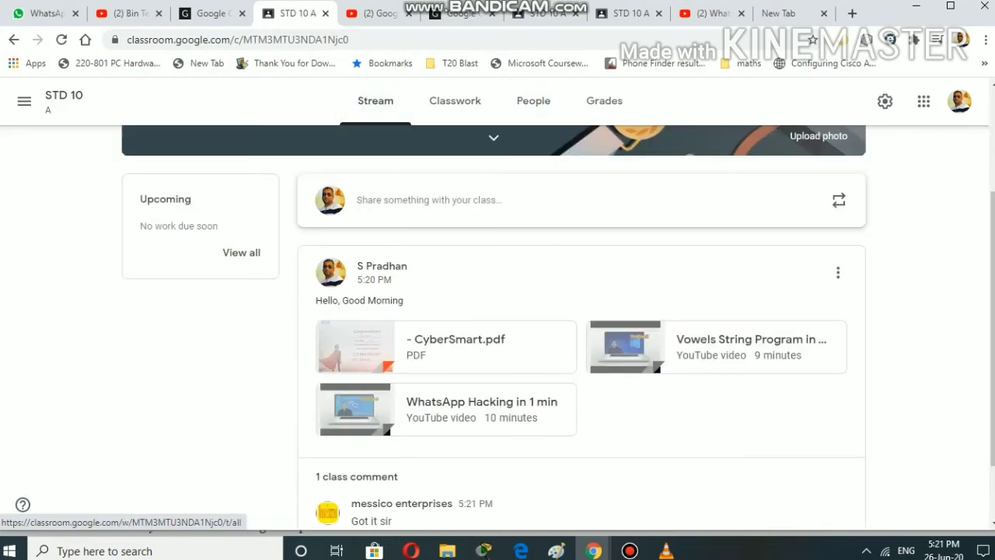
pyautogui.scroll(-1, 497, 327)
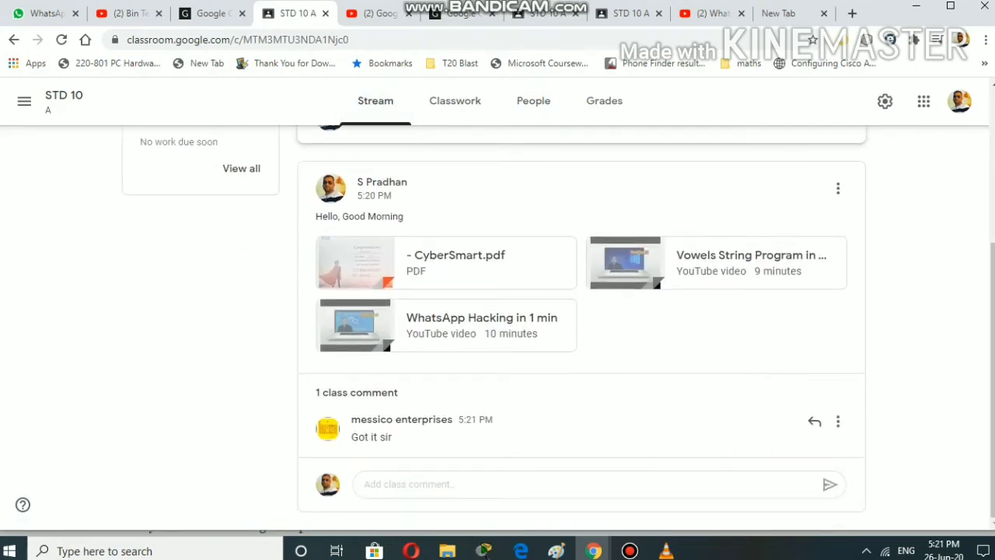
pyautogui.click(455, 101)
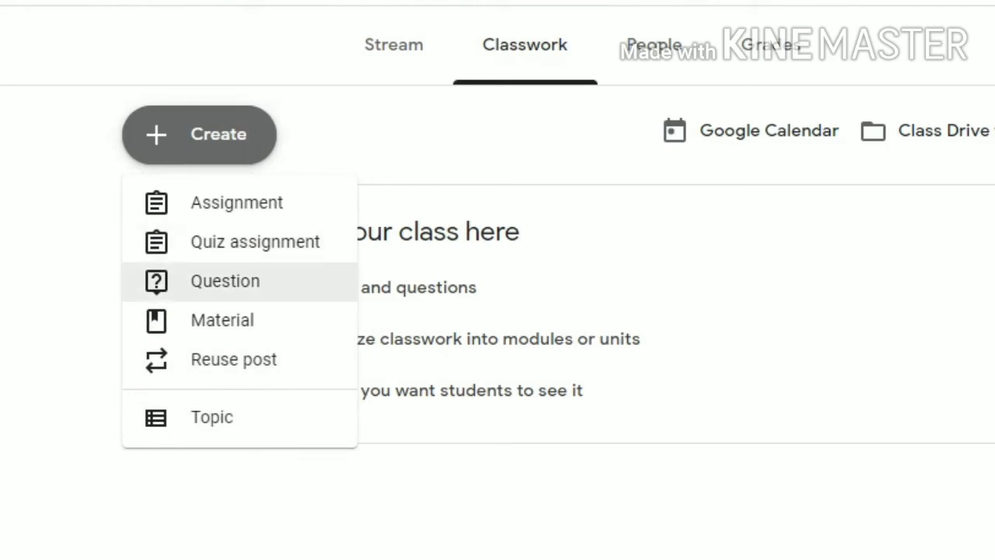
# - Start a new question and type 'भारत का प्रधान' using Hindi transliteration
pyautogui.click(226, 281)
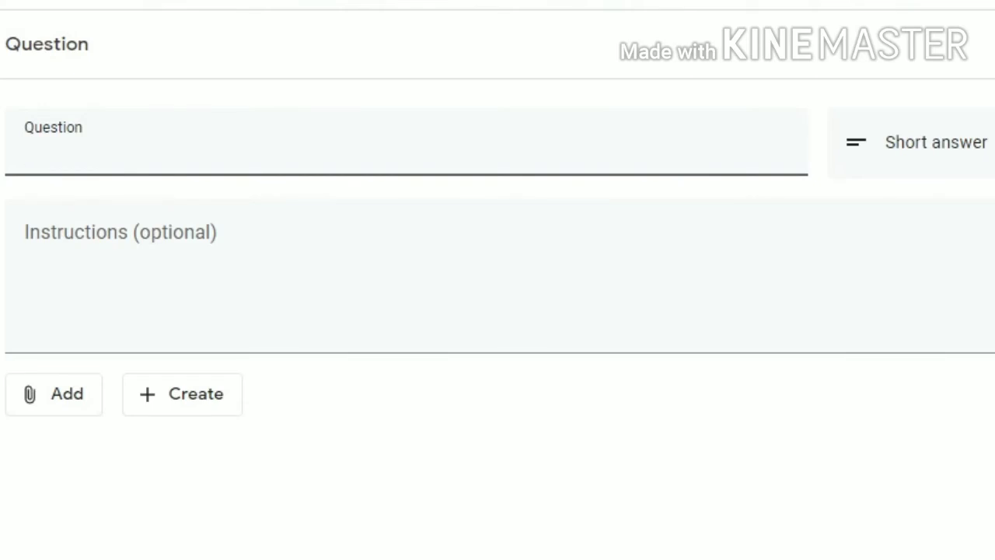
pyautogui.write('bharat')
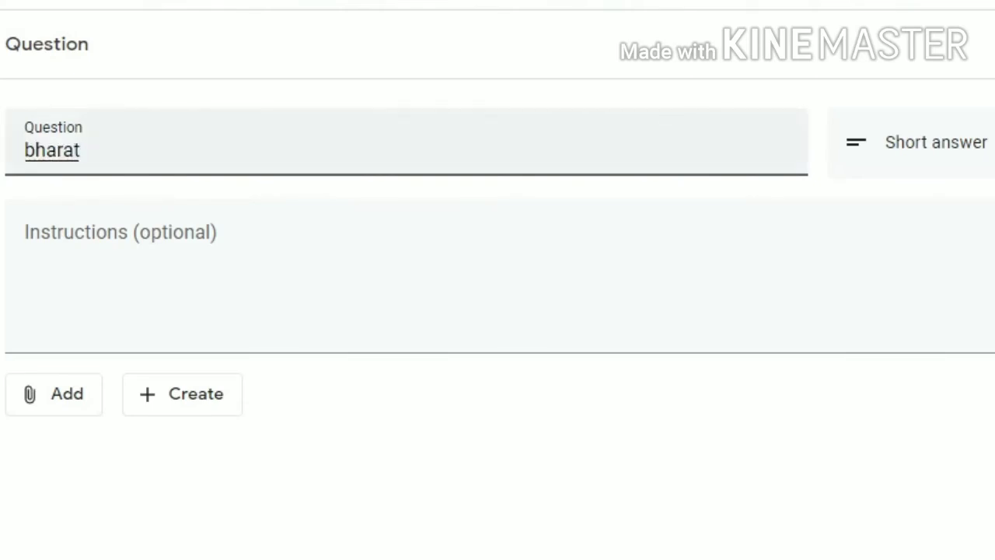
pyautogui.press('space')
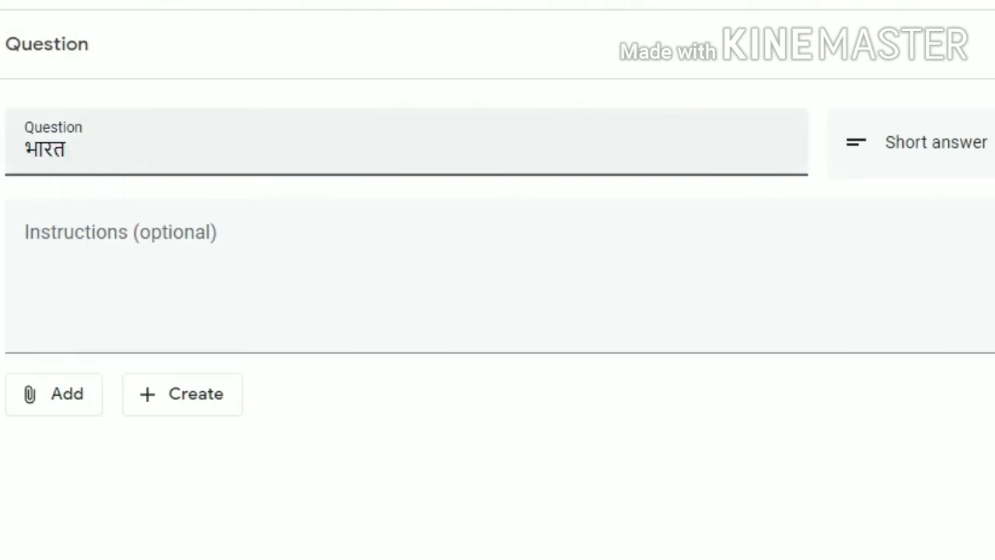
pyautogui.write('ka')
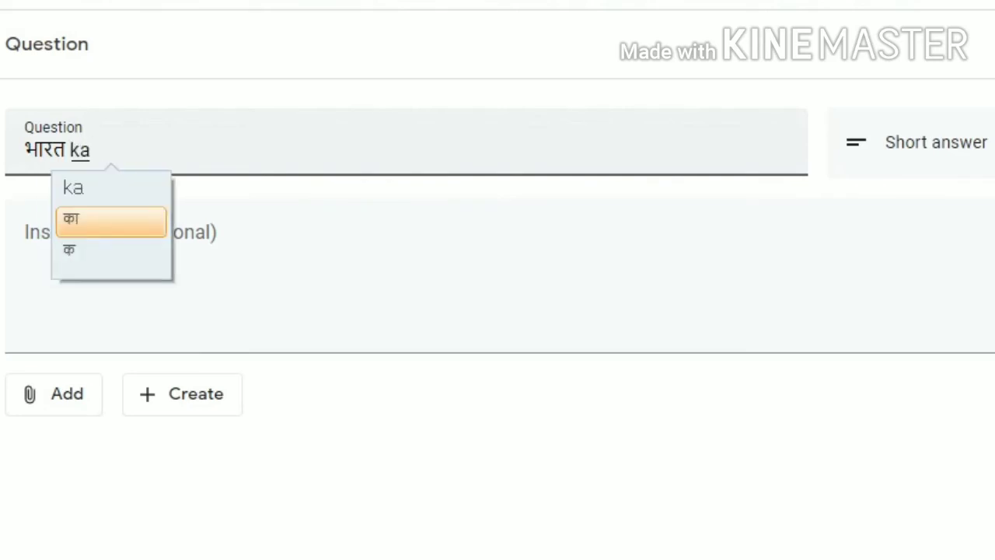
pyautogui.press('Return')
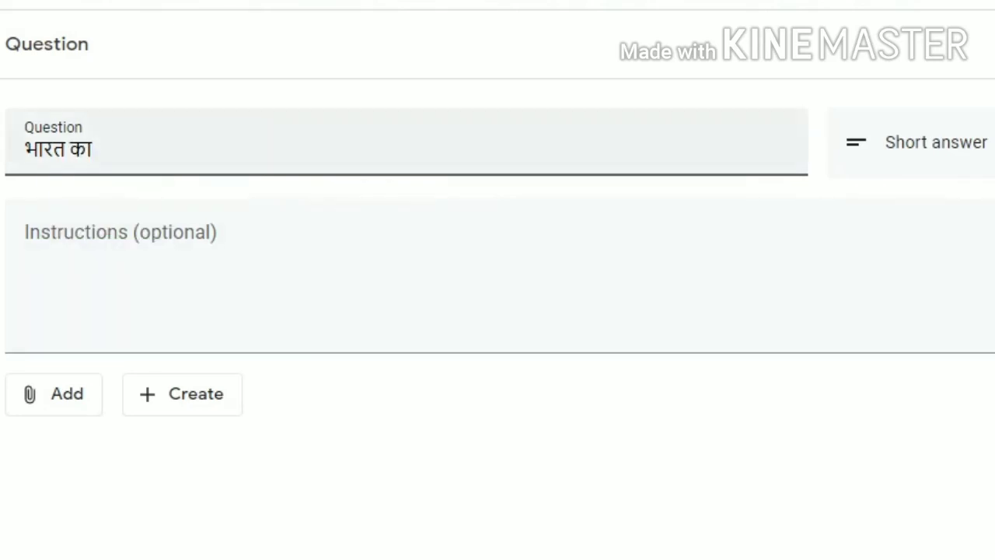
pyautogui.write('p')
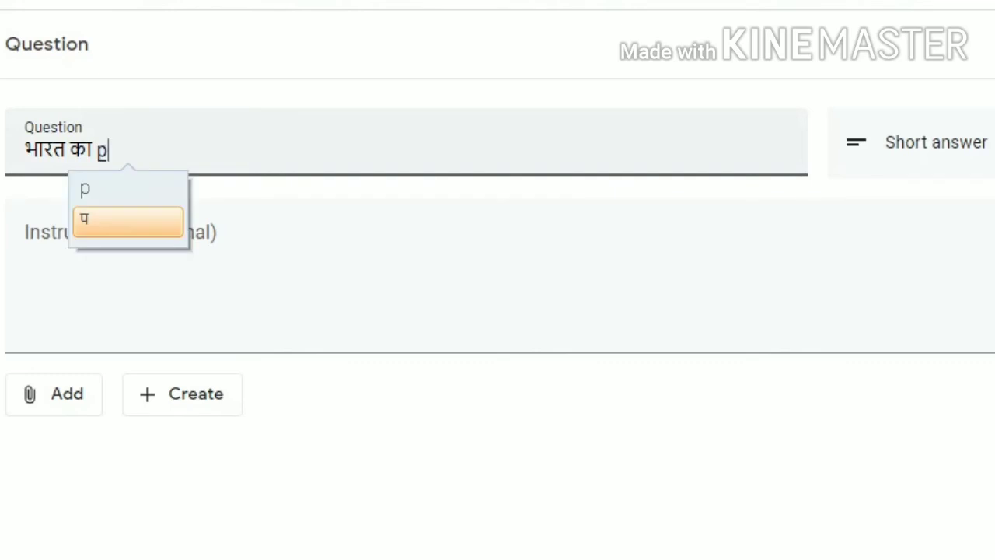
pyautogui.write('radhan')
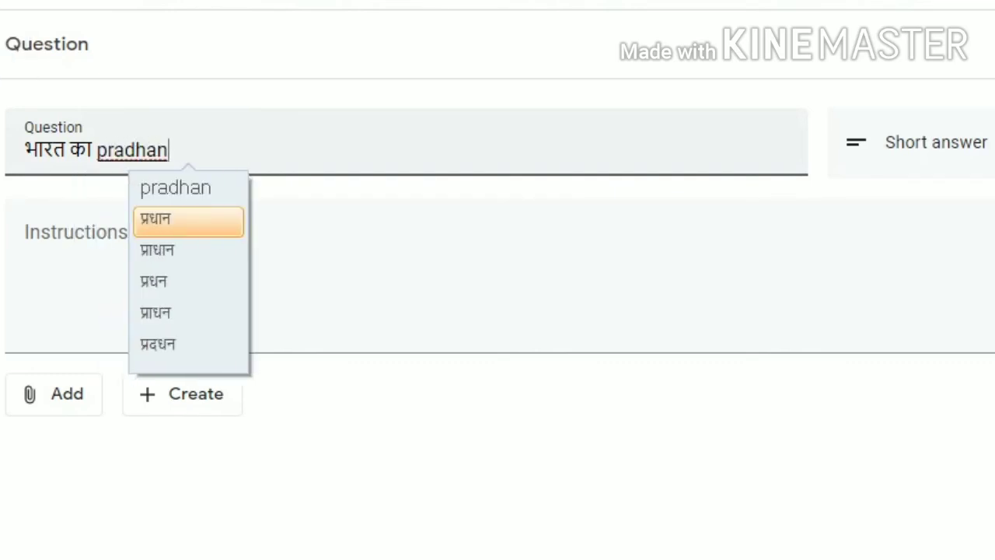
pyautogui.press('Return')
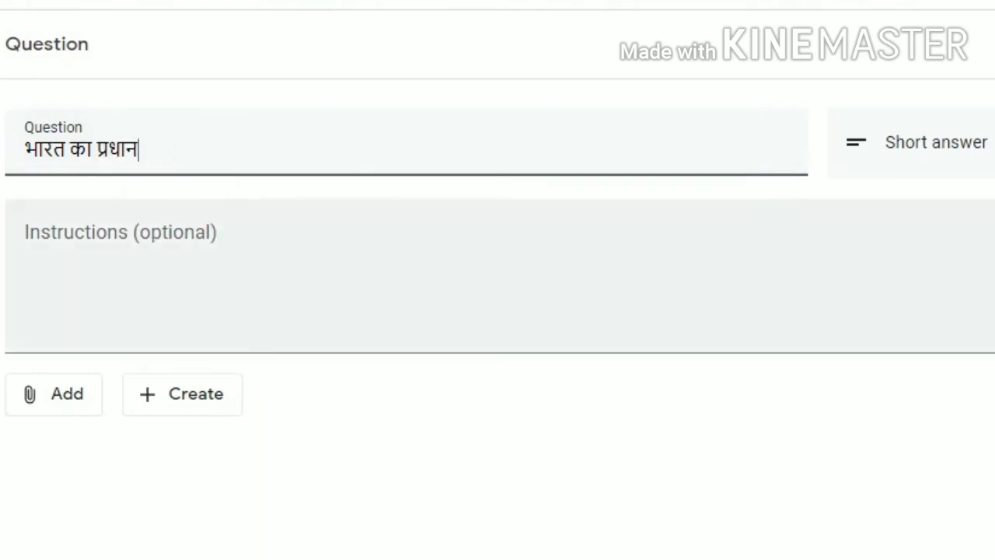
# - Complete the question text with 'मंत्री कौन है'
pyautogui.write('ma')
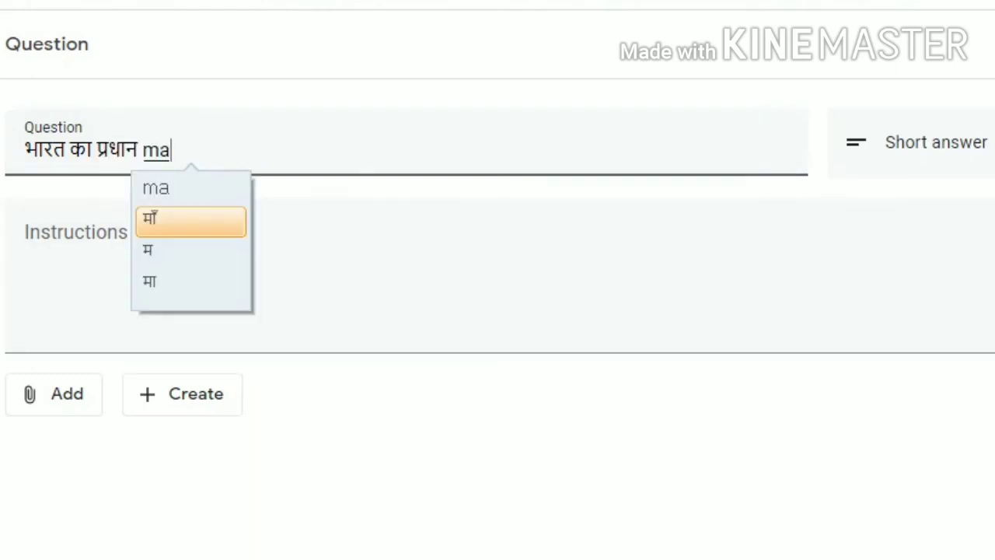
pyautogui.write('ntr')
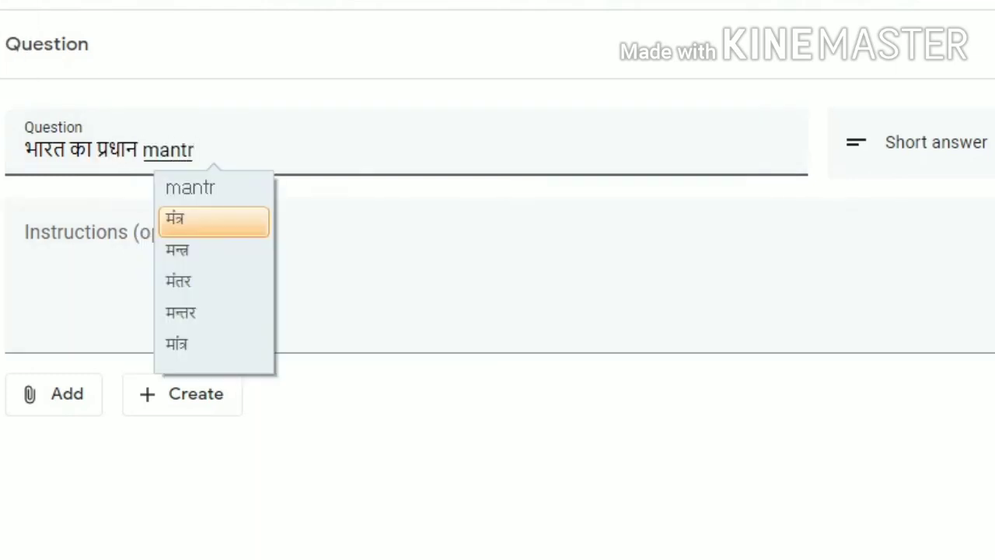
pyautogui.write('i')
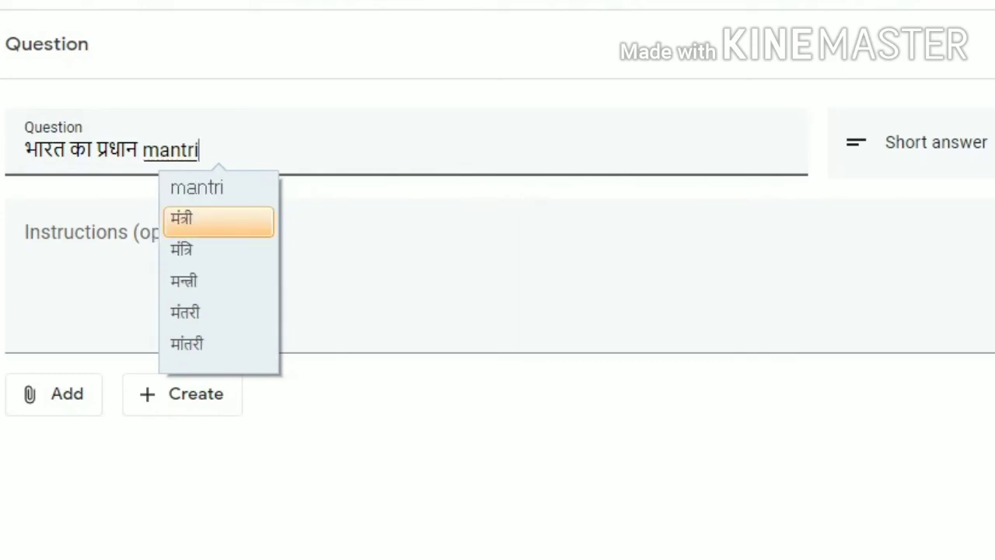
pyautogui.press('Up')
pyautogui.press('Down')
pyautogui.press('Return')
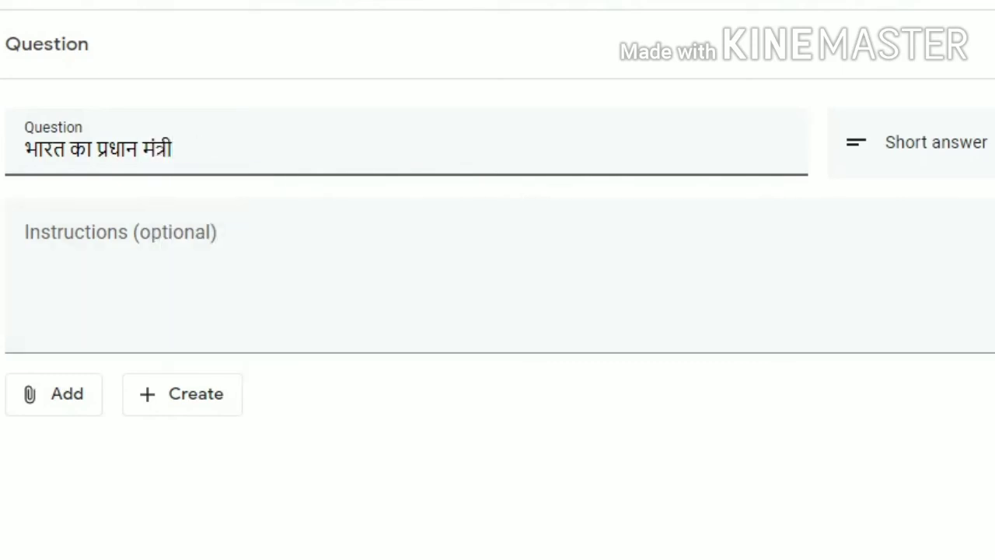
pyautogui.write('kaun')
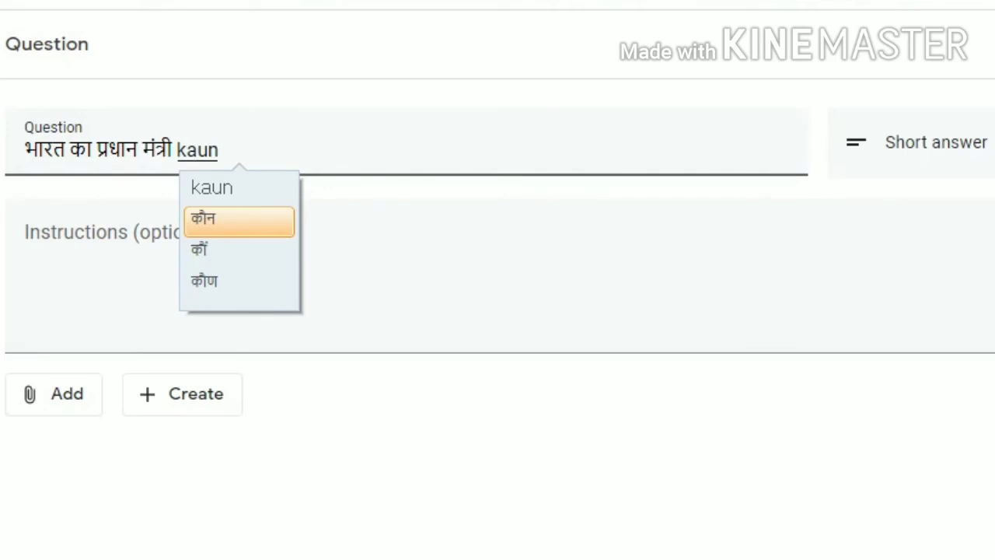
pyautogui.press('Down')
pyautogui.press('Up')
pyautogui.press('Return')
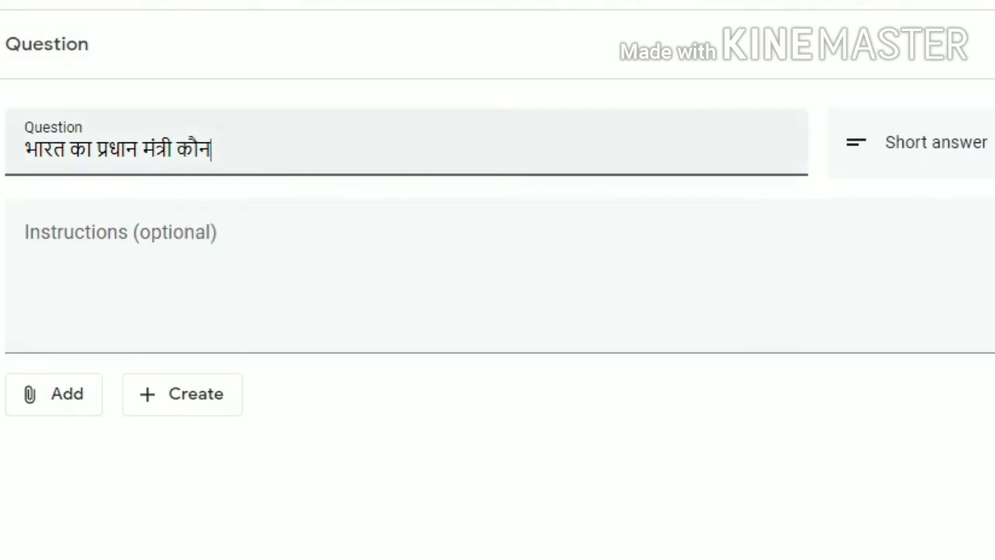
pyautogui.write('h')
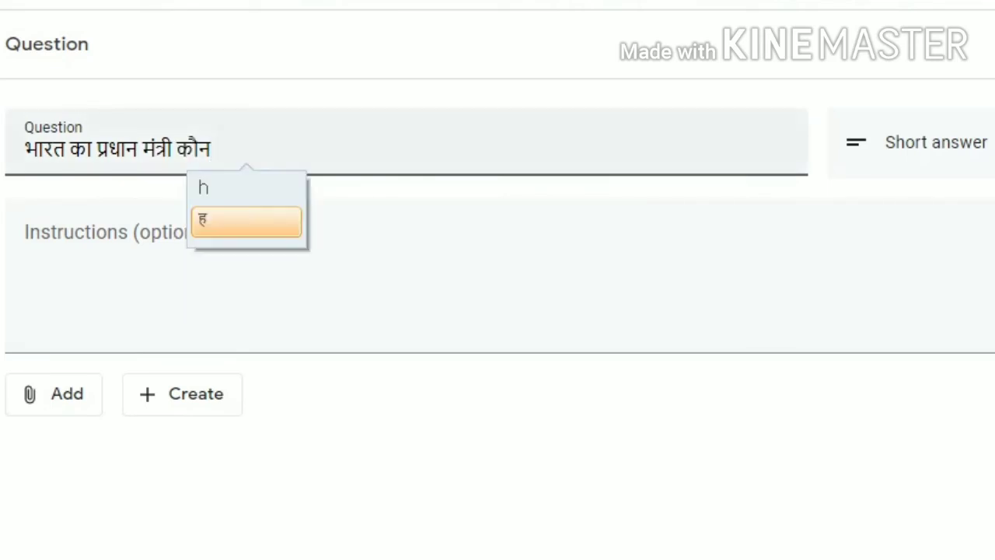
pyautogui.write('a')
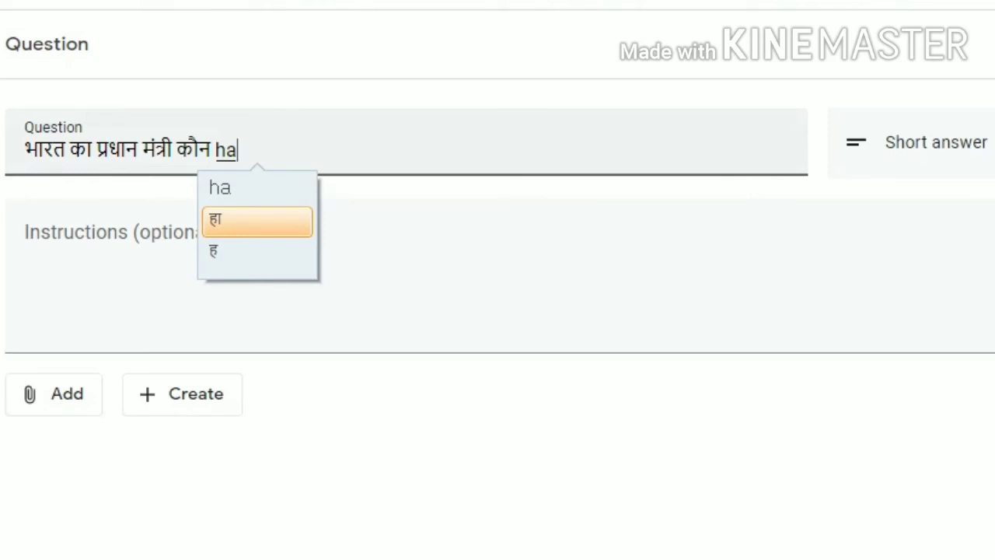
pyautogui.write('e')
pyautogui.press('Down')
pyautogui.press('Down')
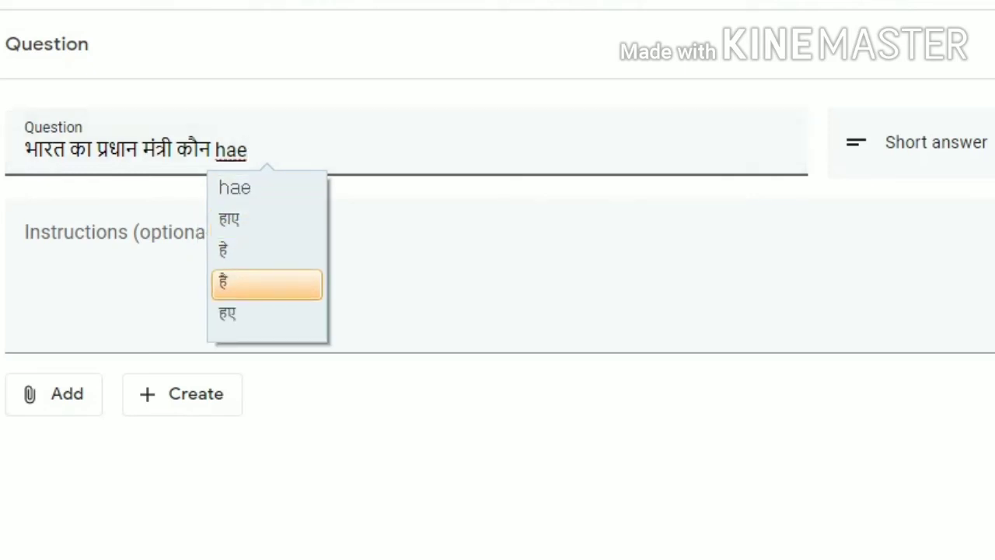
pyautogui.press('Return')
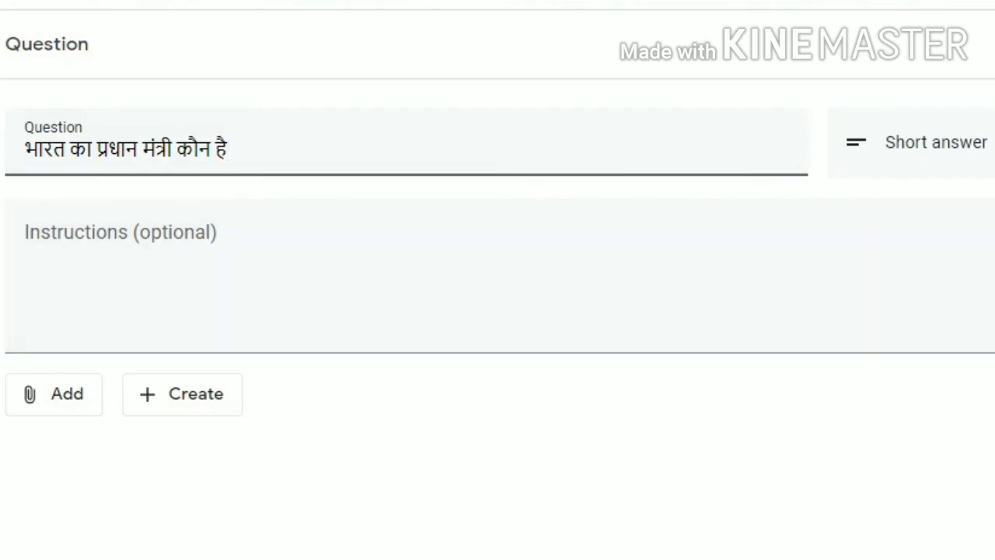
pyautogui.click(937, 142)
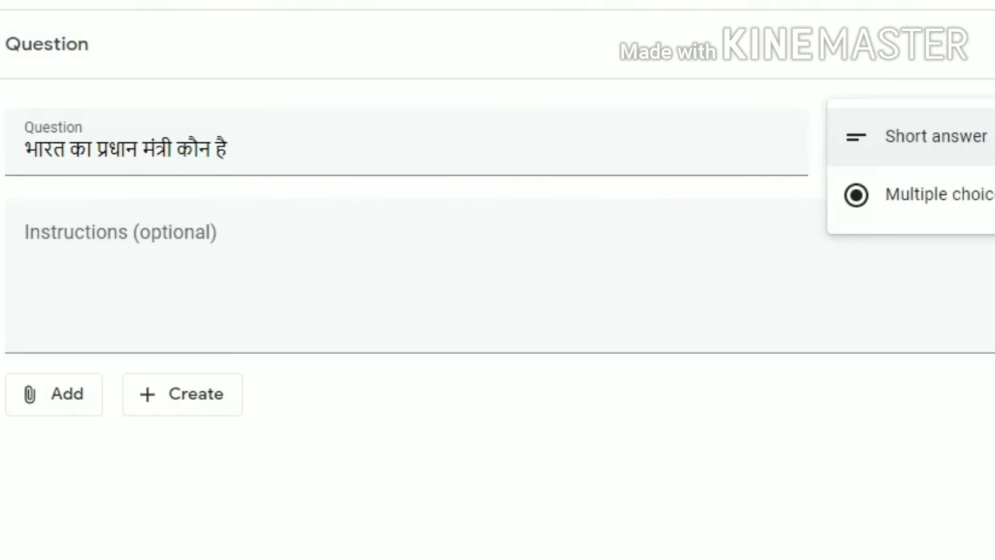
# - Change the question type to Multiple choice and put the cursor in Option 1
pyautogui.click(936, 137)
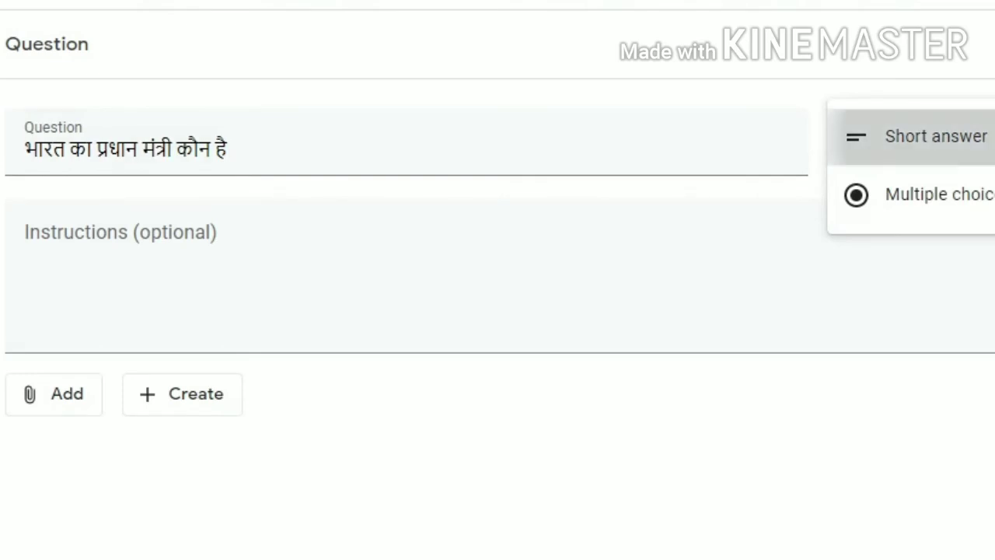
pyautogui.click(936, 142)
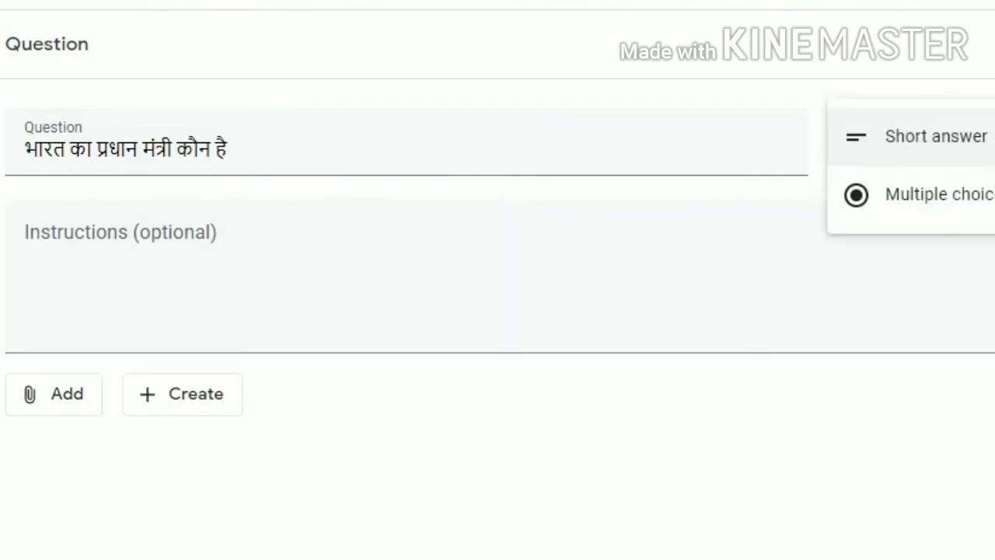
pyautogui.click(936, 192)
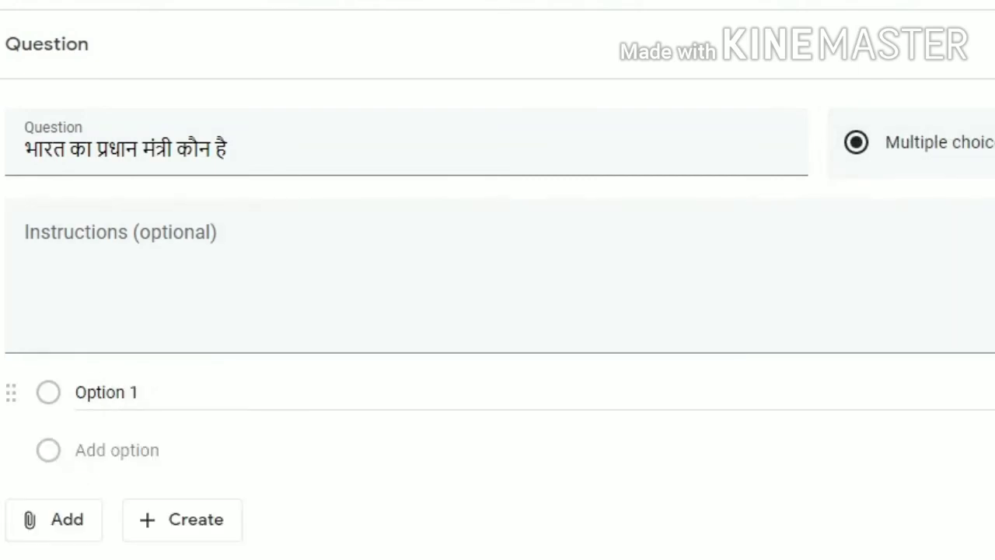
pyautogui.click(131, 393)
pyautogui.click(139, 393)
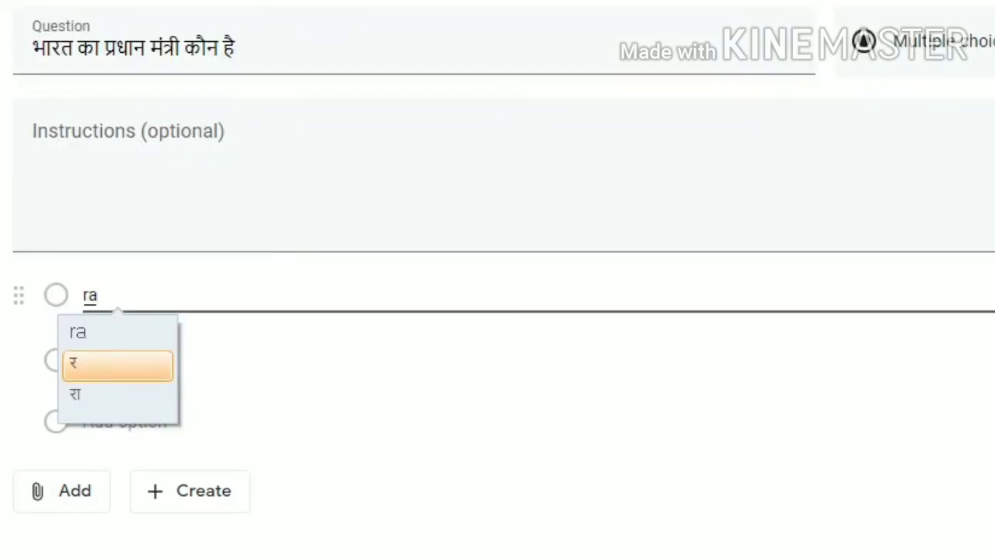
# - Enter options 1 and 2 as राहुल गांधी and सोनिया गांधी
pyautogui.write('hul g')
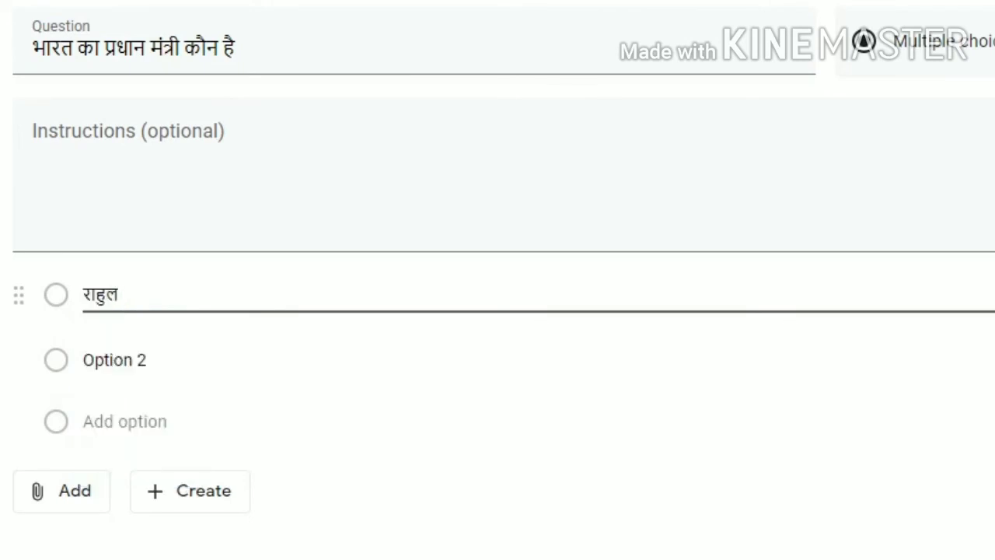
pyautogui.write('an')
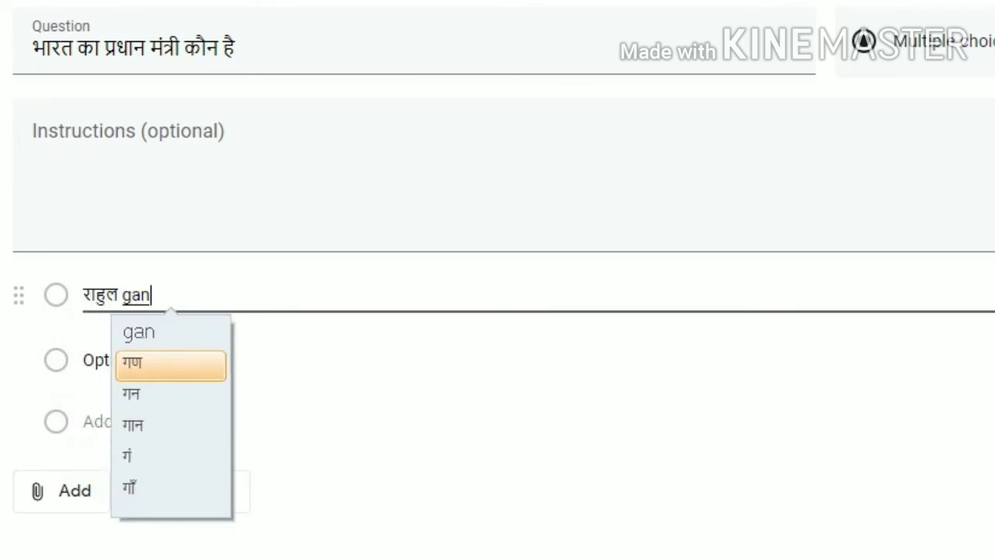
pyautogui.write('dhi')
pyautogui.click(167, 363)
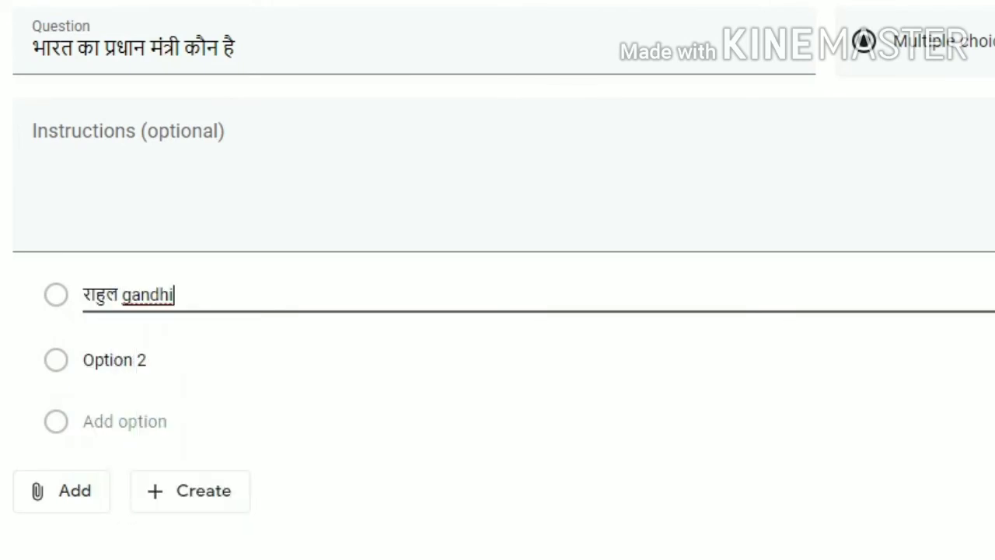
pyautogui.click(155, 361)
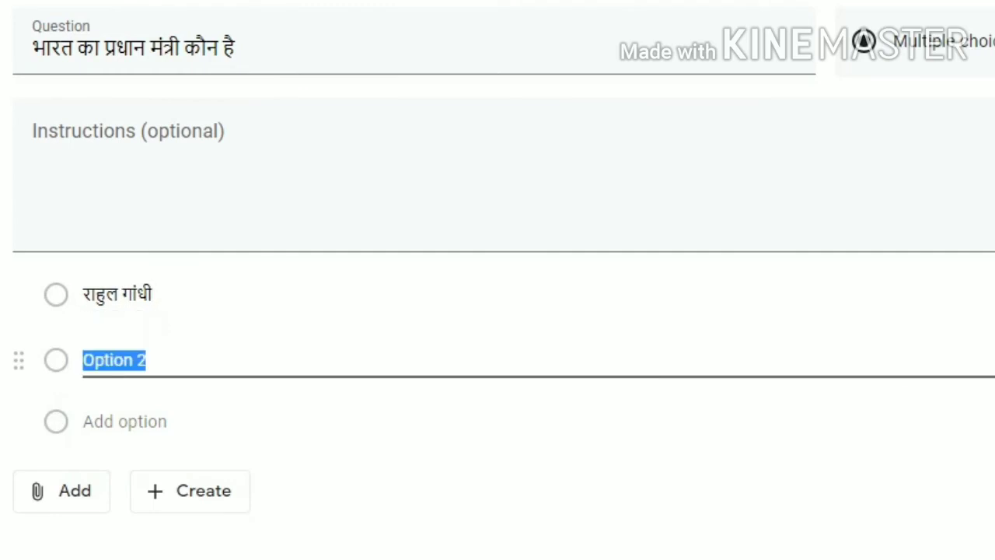
pyautogui.write('so')
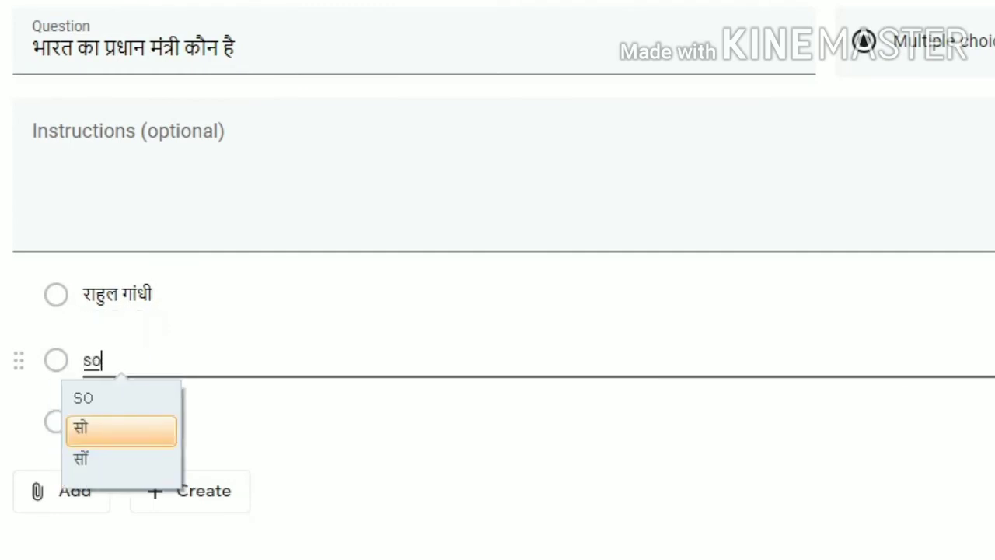
pyautogui.write('niya g')
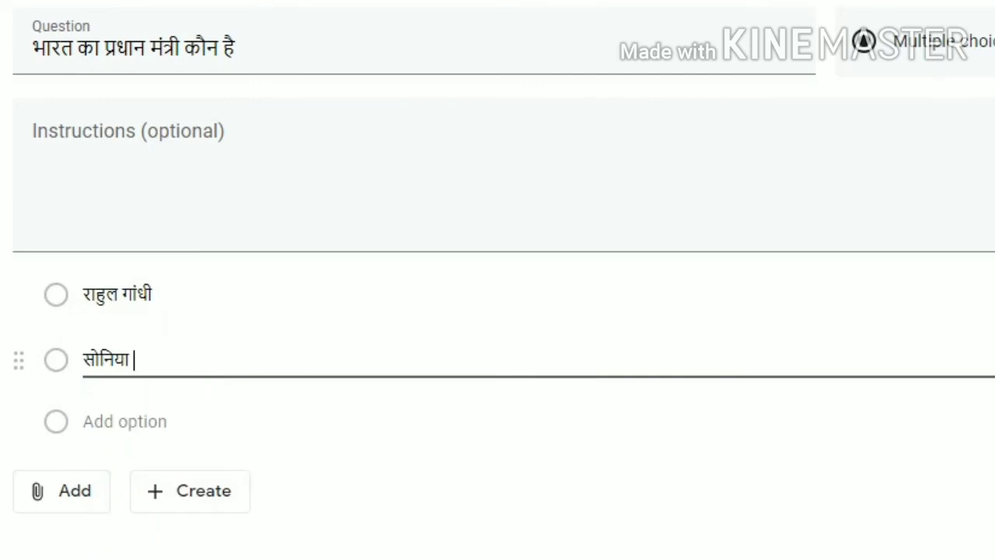
pyautogui.write('andhi')
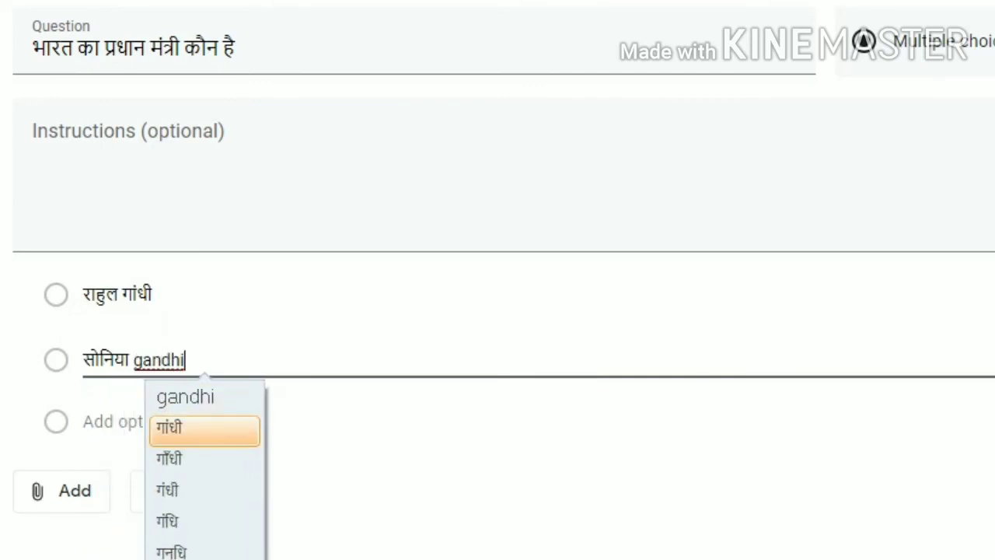
pyautogui.press('Return')
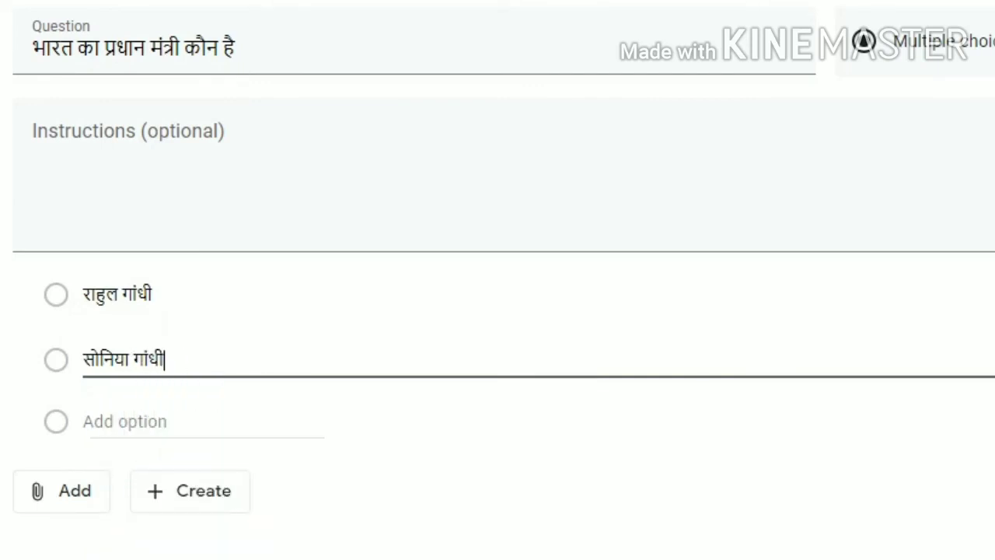
# - Add a third option reading नरेंद्र मोदी
pyautogui.press('Return')
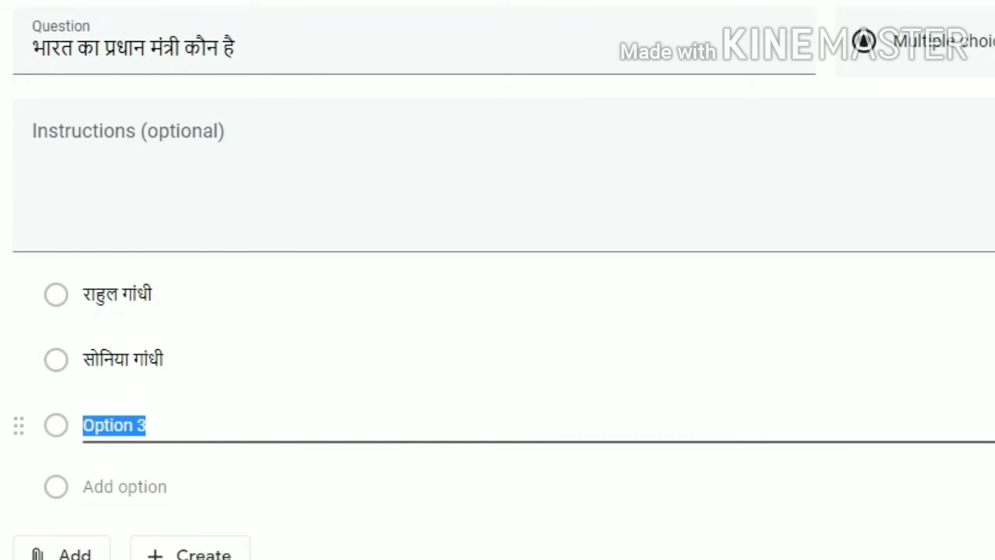
pyautogui.write('narend')
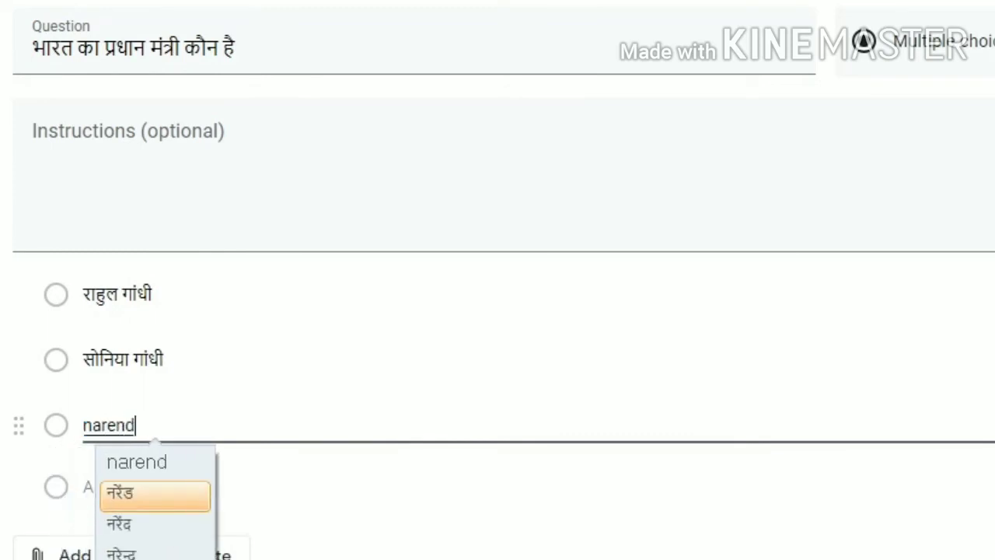
pyautogui.write('ra')
pyautogui.press('Return')
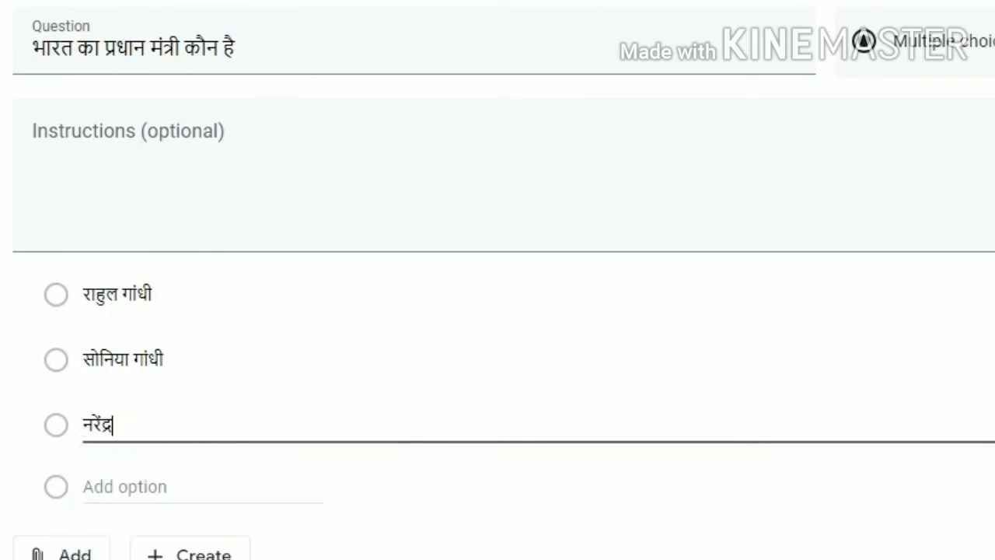
pyautogui.write('mod')
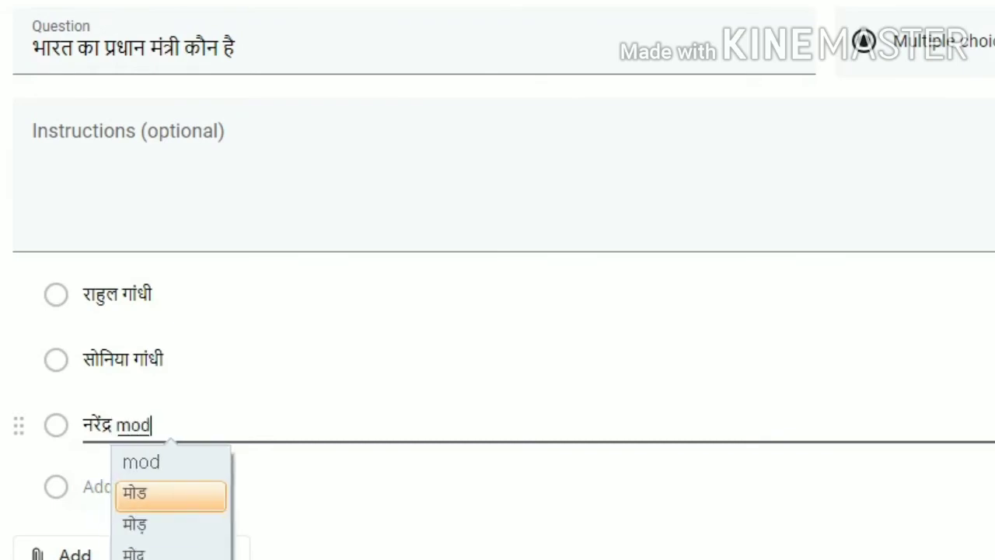
pyautogui.write('h')
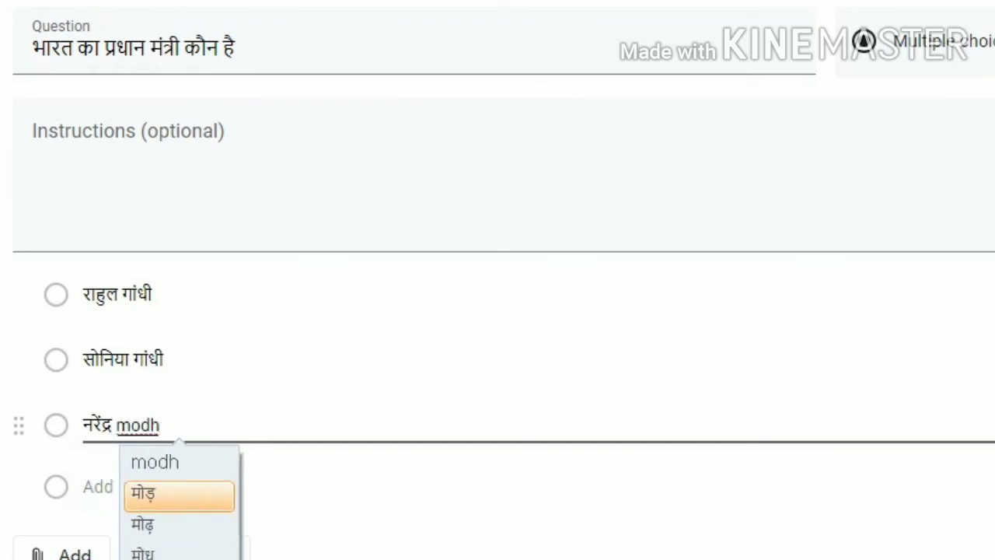
pyautogui.press('BackSpace')
pyautogui.write('i')
pyautogui.press('Up')
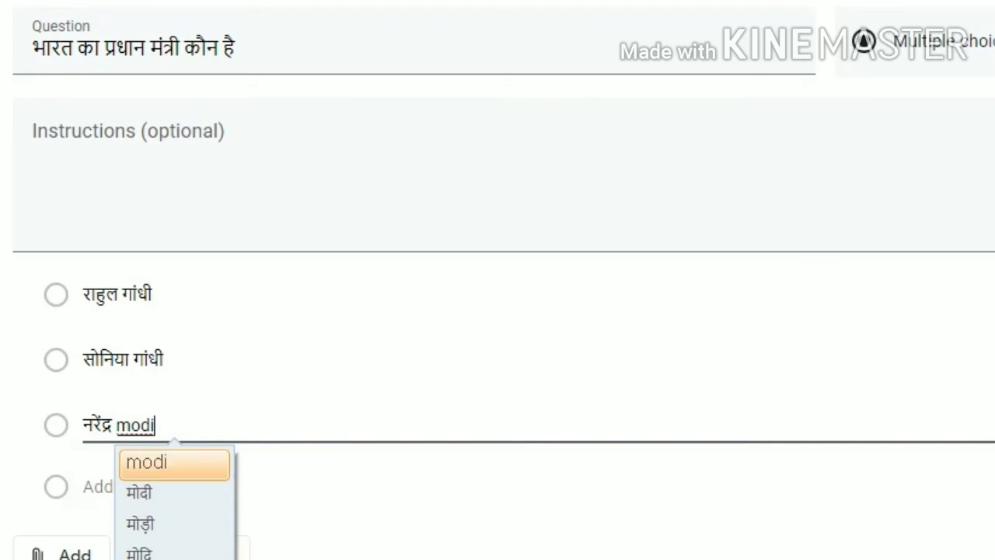
pyautogui.press('Down')
# - Add a fourth option reading मनमोहन सिंह
pyautogui.press('Return')
pyautogui.click(133, 486)
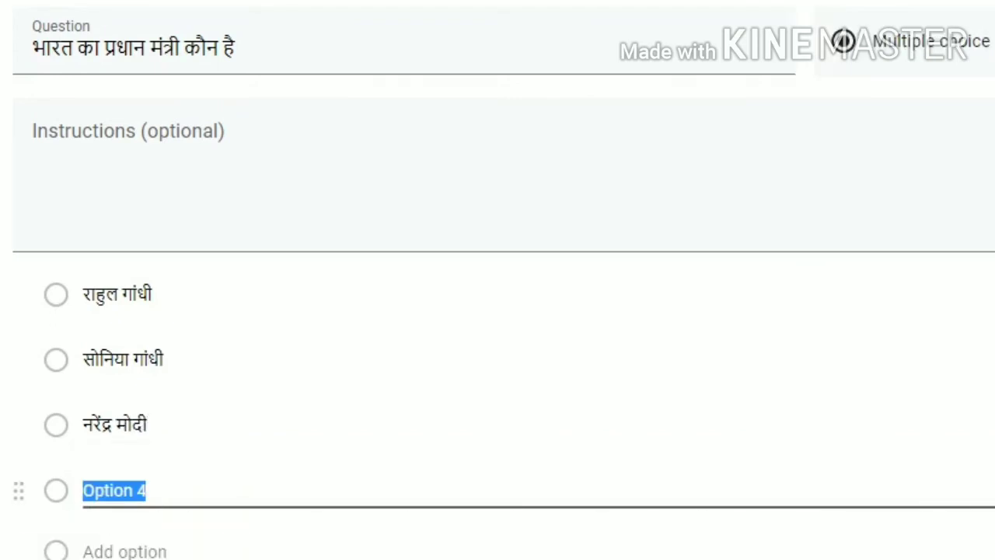
pyautogui.write('ma')
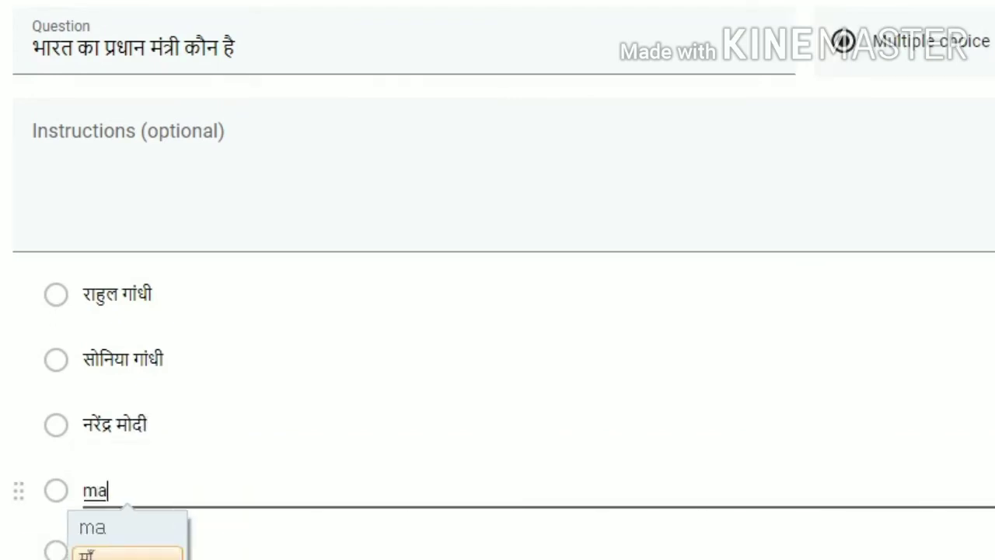
pyautogui.write('nmohan')
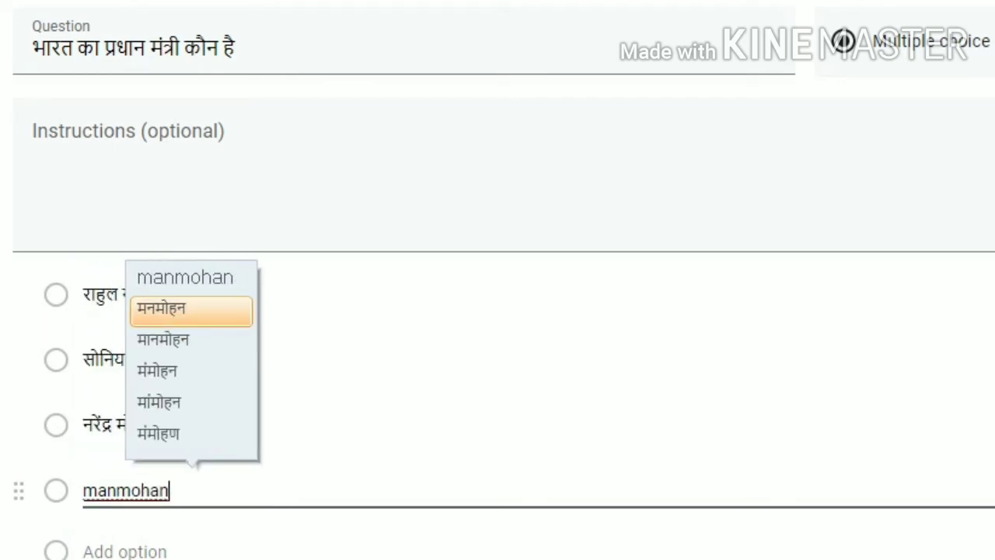
pyautogui.press('Return')
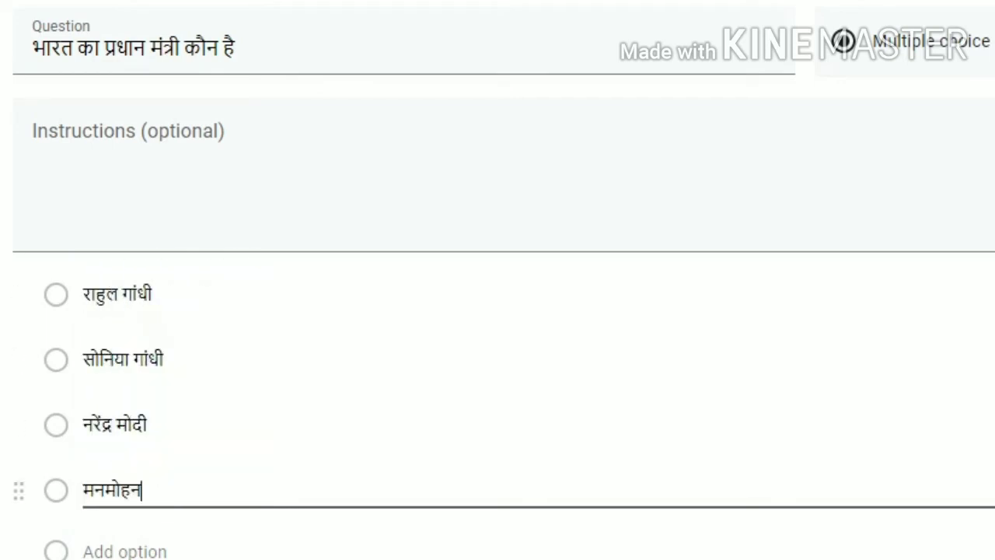
pyautogui.write('singh')
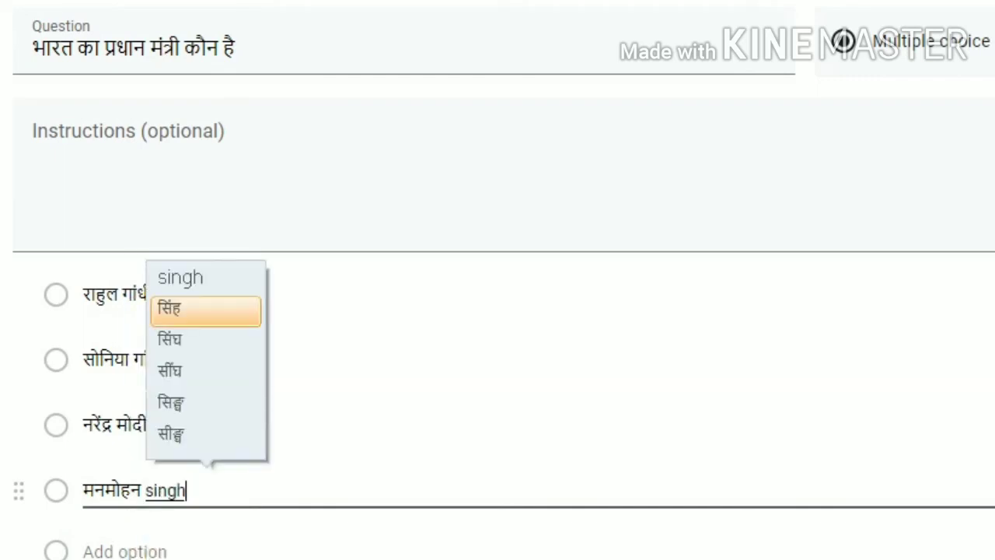
pyautogui.press('Down')
pyautogui.press('Down')
pyautogui.press('Down')
pyautogui.press('Up')
pyautogui.press('Up')
pyautogui.press('Up')
pyautogui.press('Return')
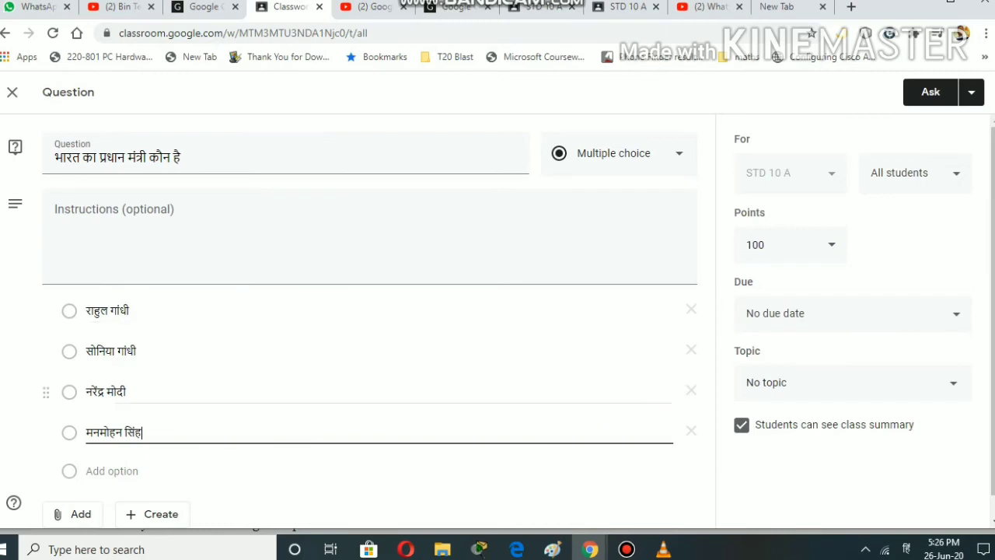
pyautogui.click(374, 471)
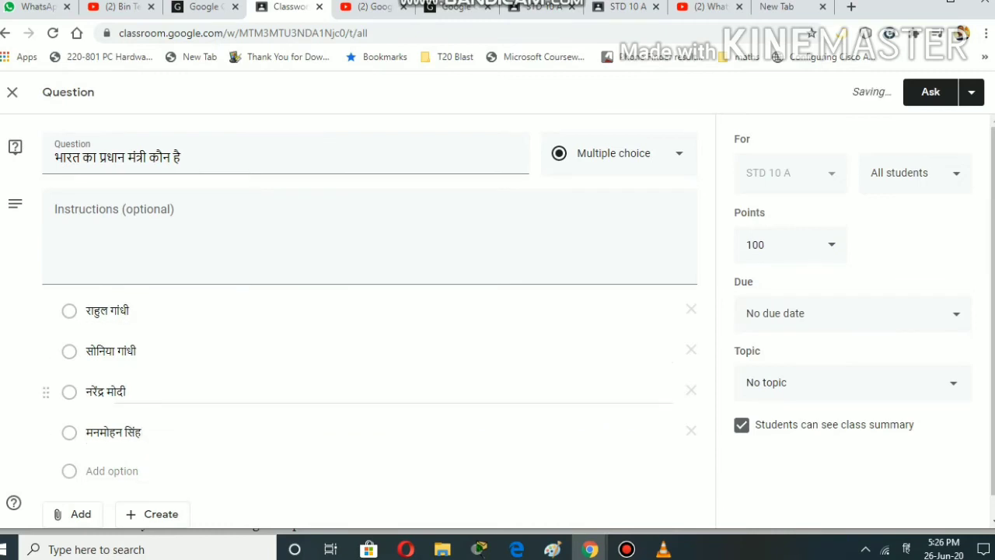
pyautogui.scroll(-1, 370, 311)
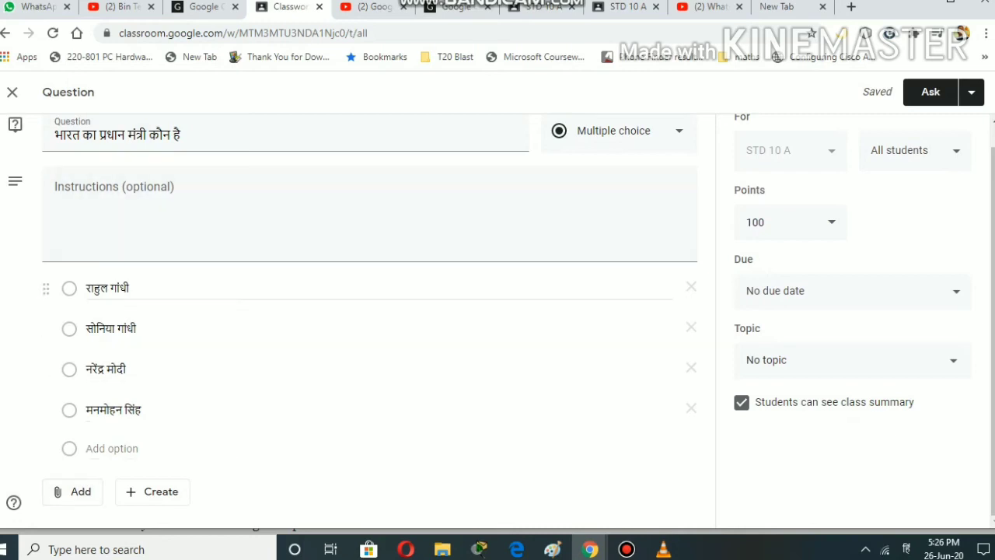
# - Change the question's points from 100 to 10
pyautogui.click(785, 224)
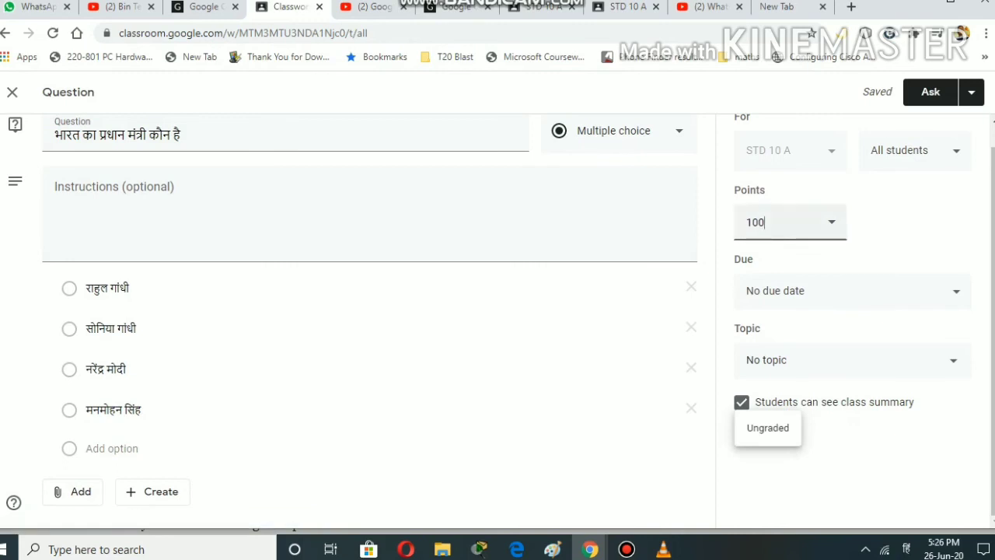
pyautogui.press('BackSpace')
pyautogui.press('BackSpace')
pyautogui.press('BackSpace')
pyautogui.write('10')
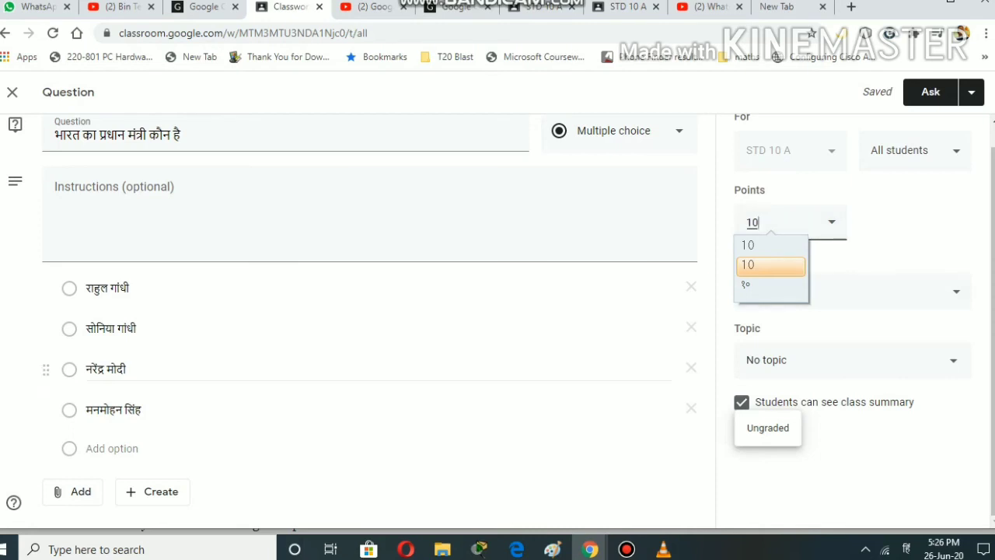
pyautogui.click(855, 474)
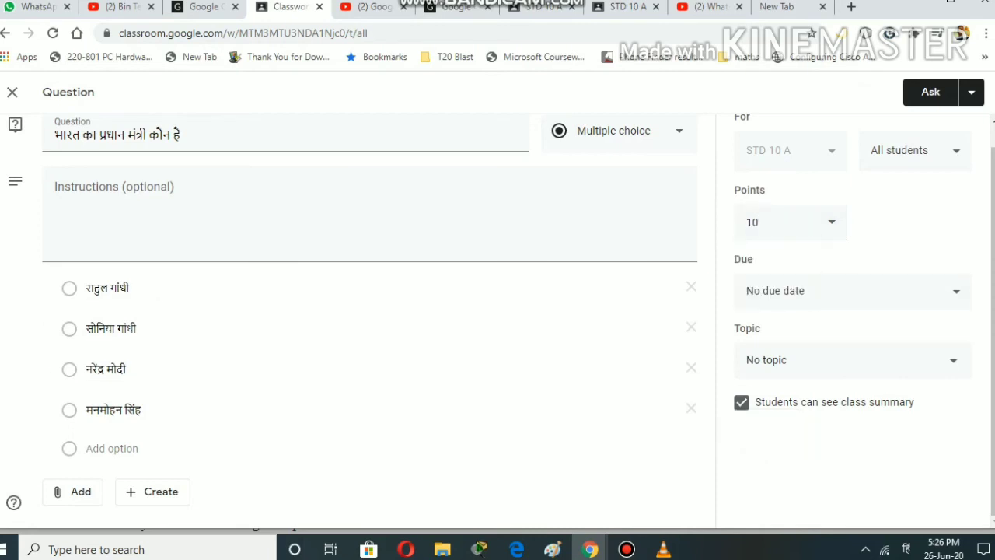
pyautogui.click(853, 291)
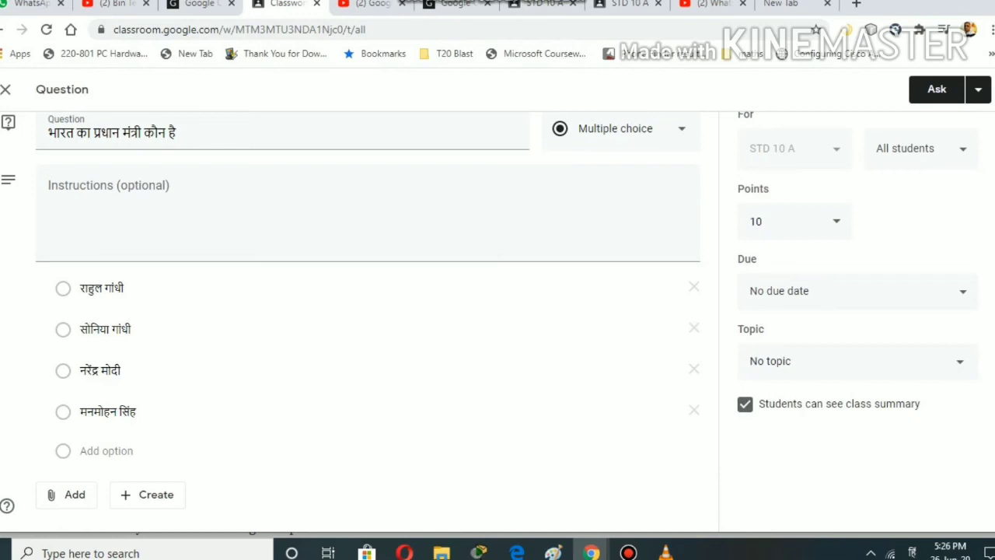
# - Make the question due tomorrow at 11:59 PM, leaving it with no topic
pyautogui.click(856, 291)
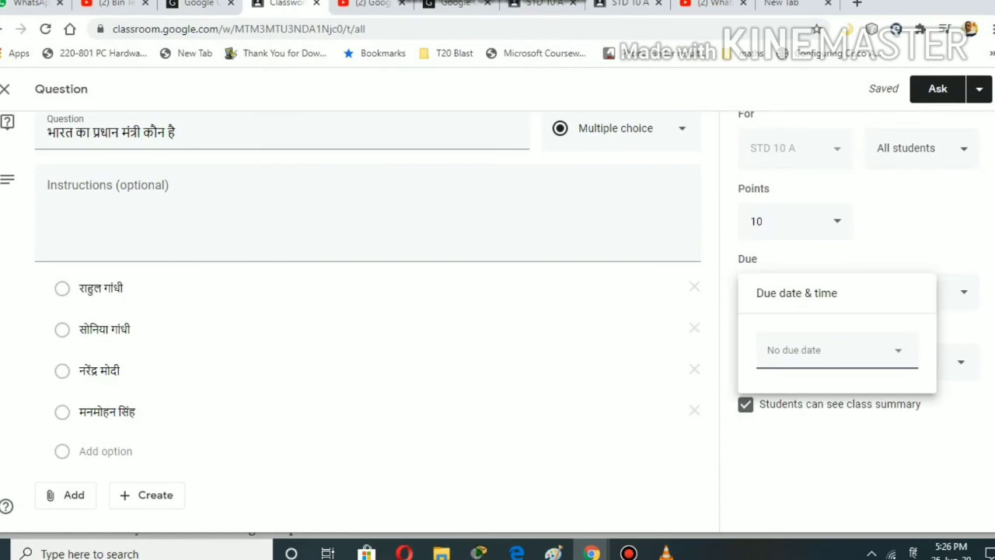
pyautogui.click(838, 350)
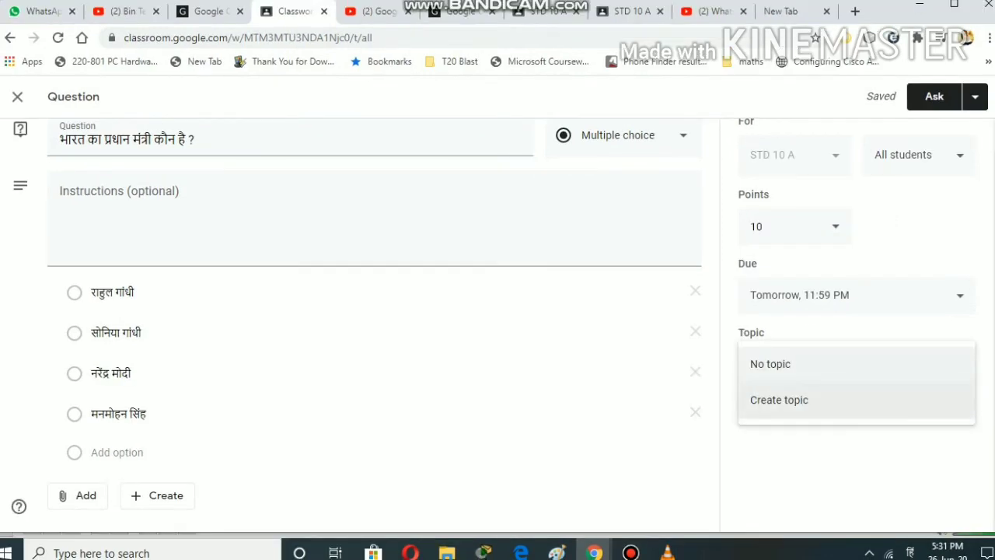
pyautogui.click(856, 296)
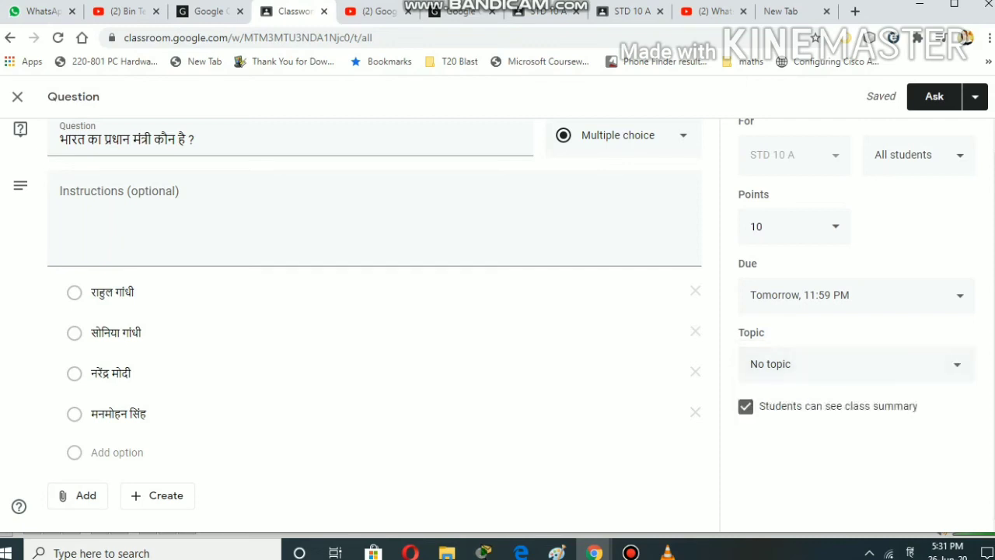
pyautogui.scroll(1, 498, 325)
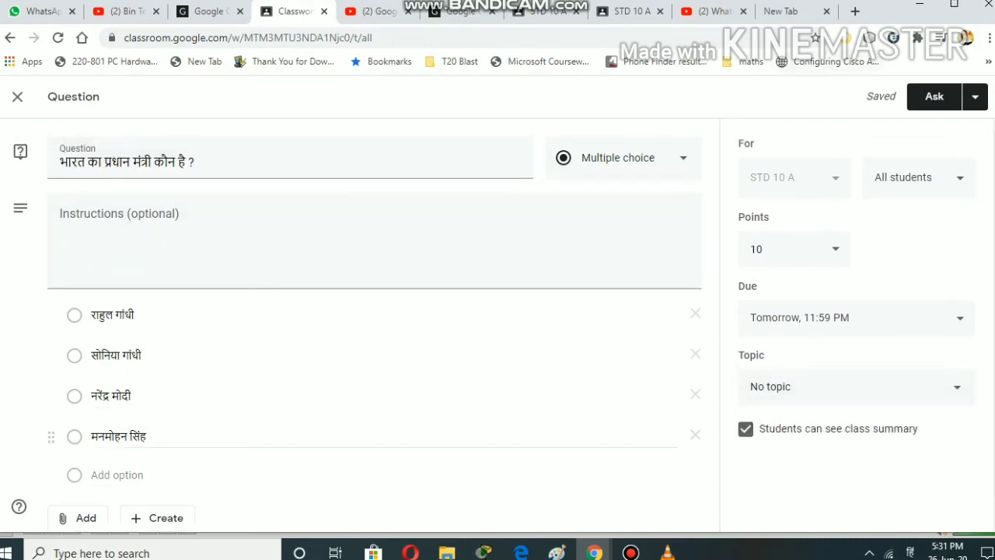
pyautogui.click(975, 96)
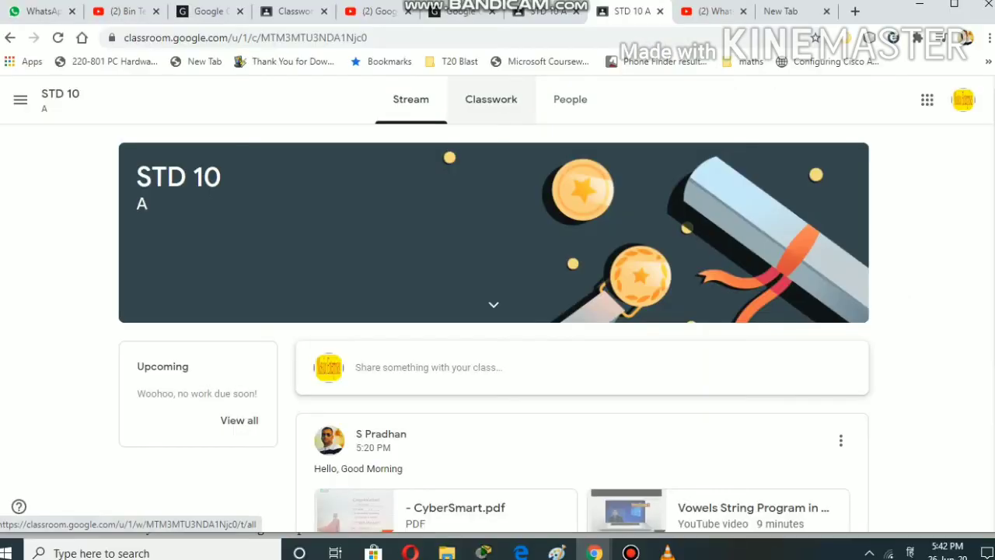
# - As the student, answer नरेंद्र मोदी and turn it in, then return to the teacher's tab
pyautogui.click(491, 98)
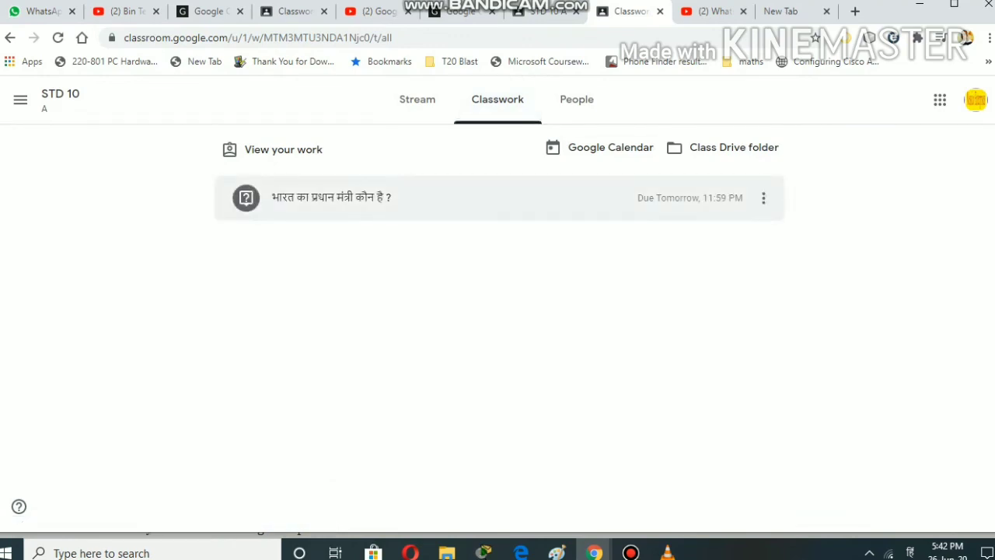
pyautogui.click(764, 197)
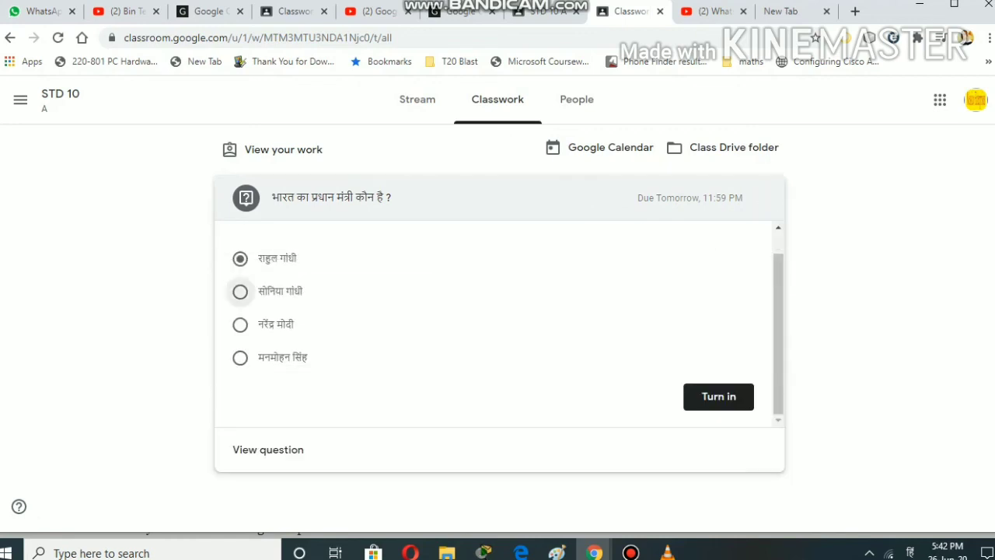
pyautogui.click(240, 292)
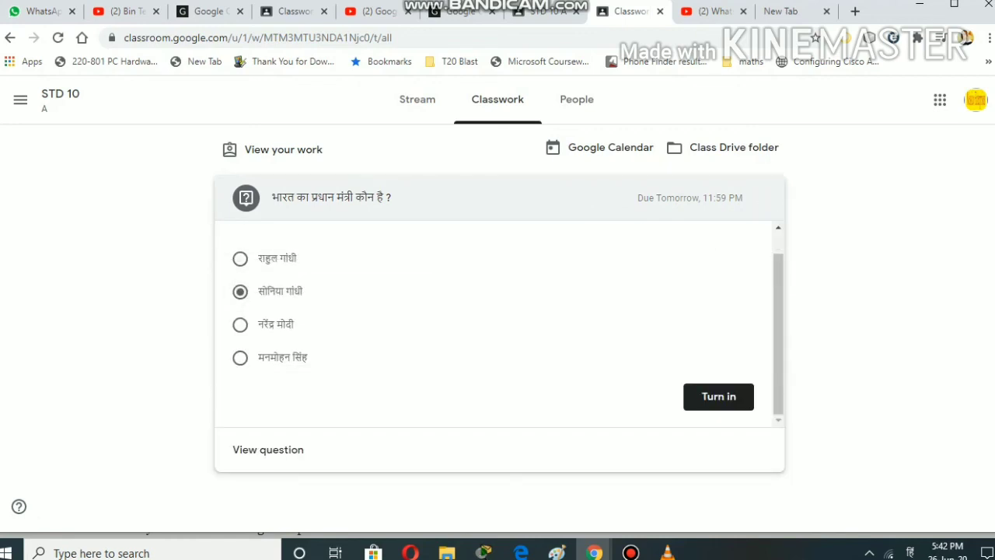
pyautogui.click(240, 324)
pyautogui.click(719, 397)
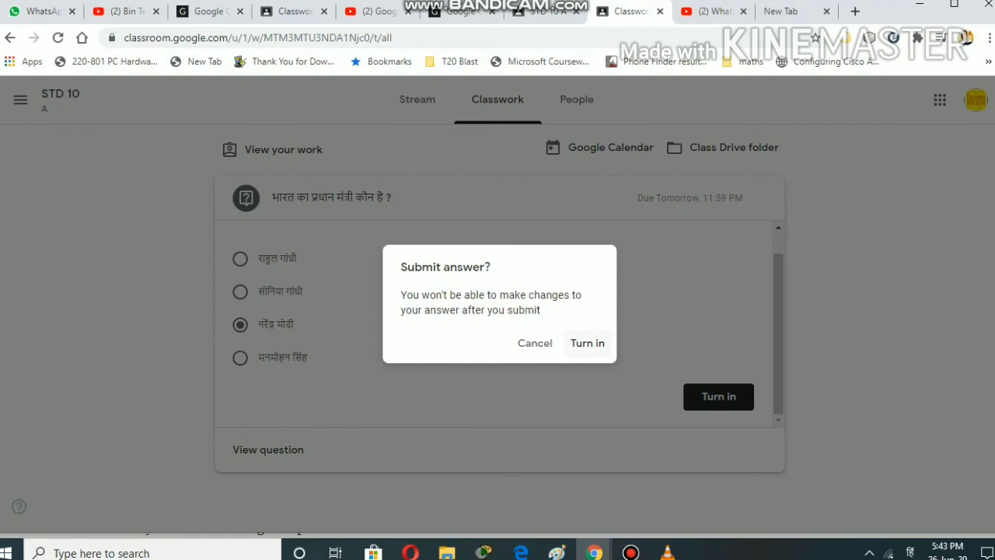
pyautogui.click(587, 343)
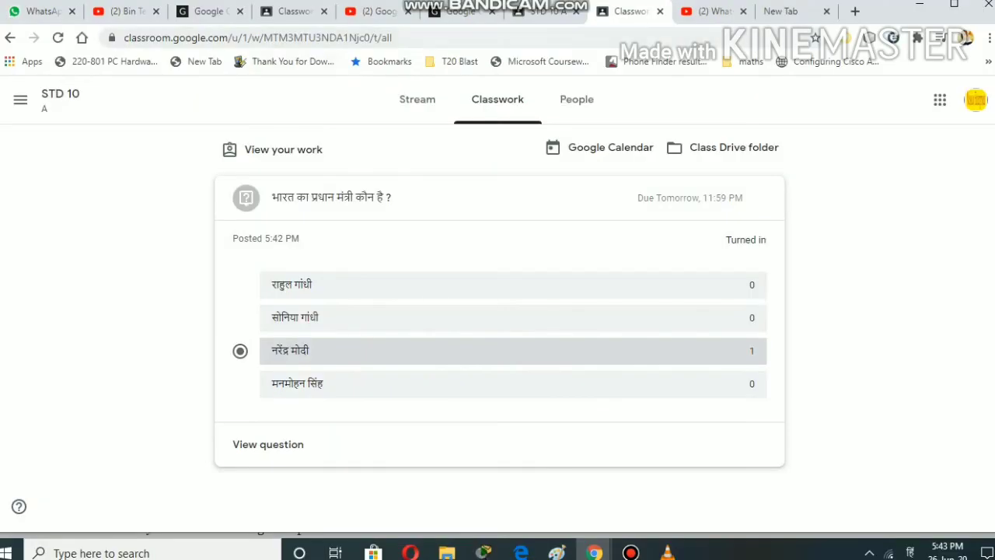
pyautogui.click(294, 11)
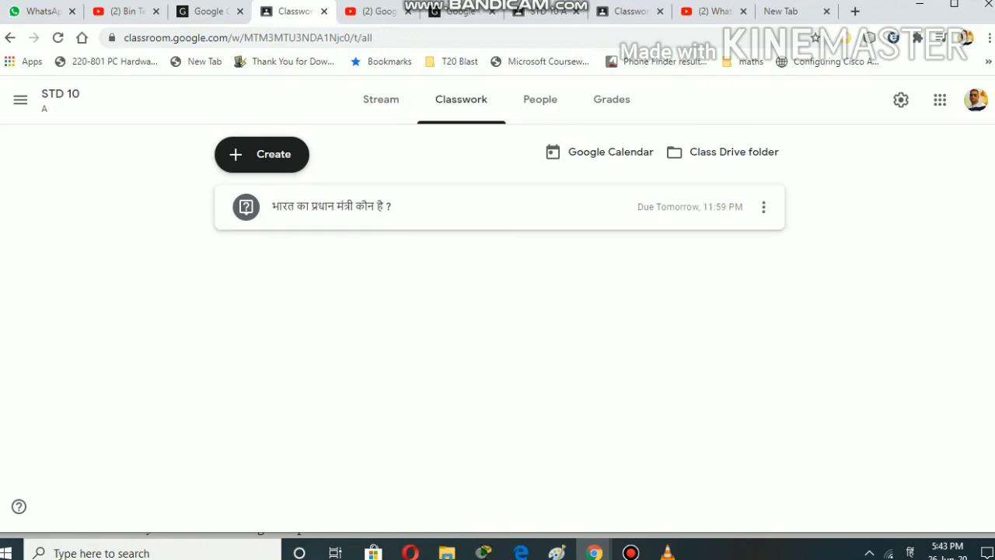
# - Expand the question to check its results (1 turned in, 0 assigned), dismissing the grading tip
pyautogui.click(333, 207)
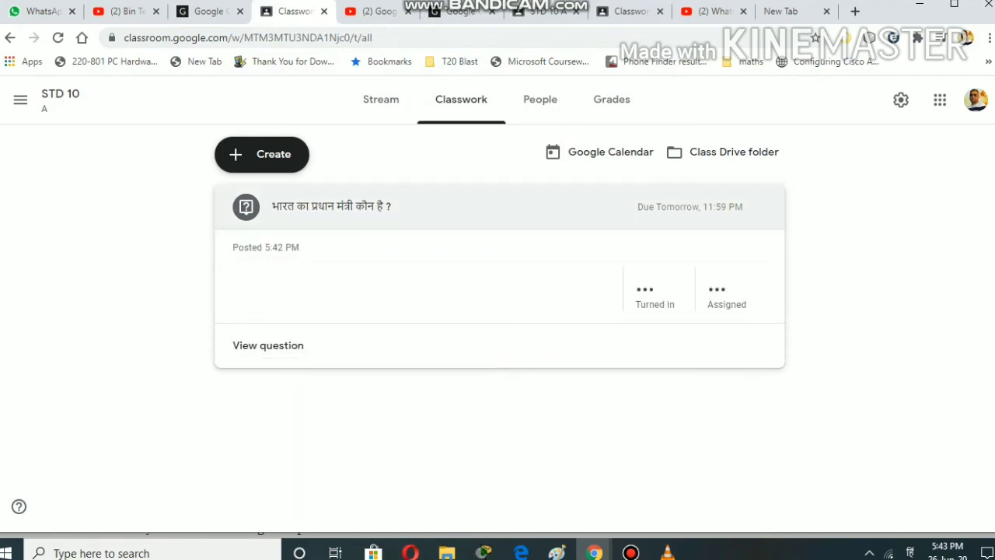
pyautogui.click(612, 100)
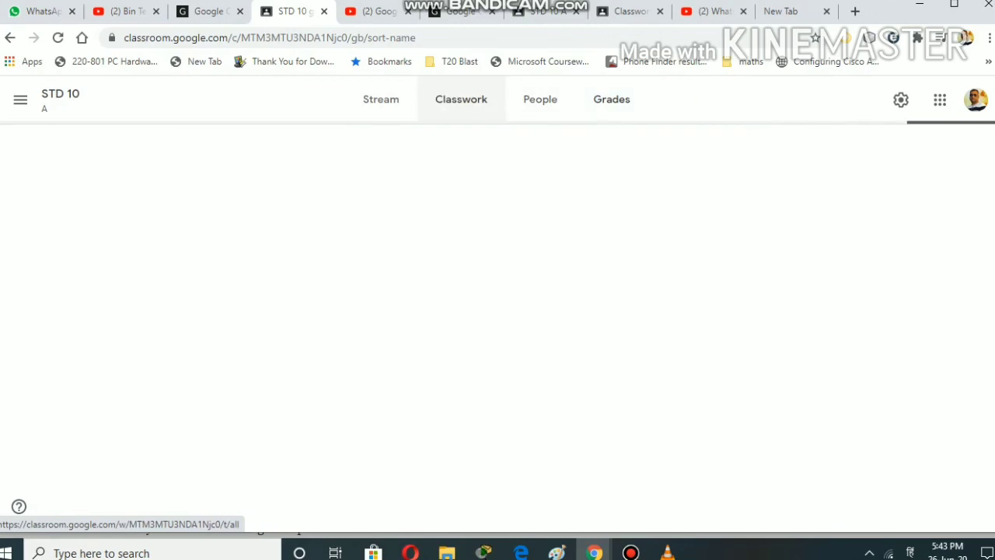
pyautogui.click(461, 100)
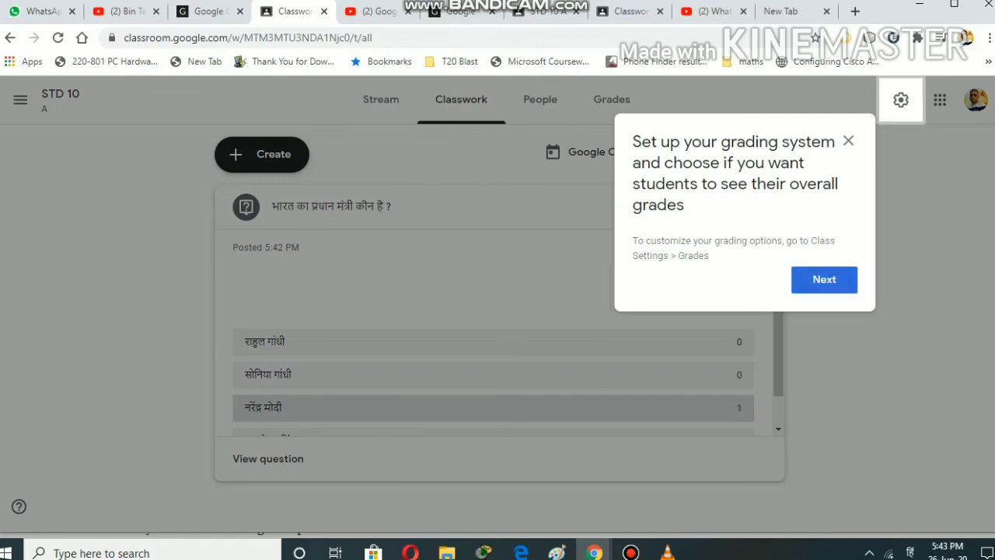
pyautogui.click(848, 141)
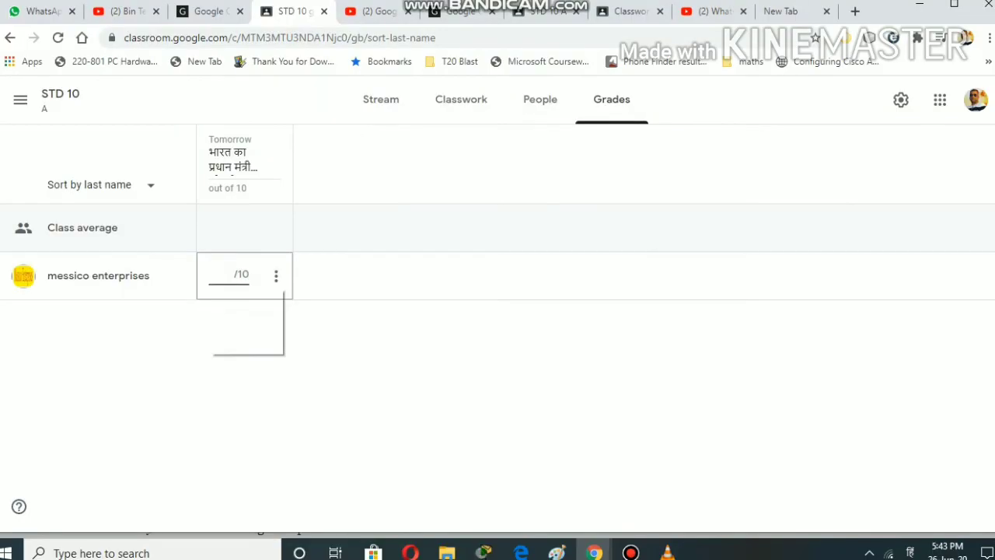
# - Enter 10 as the student's grade for the question
pyautogui.write('10')
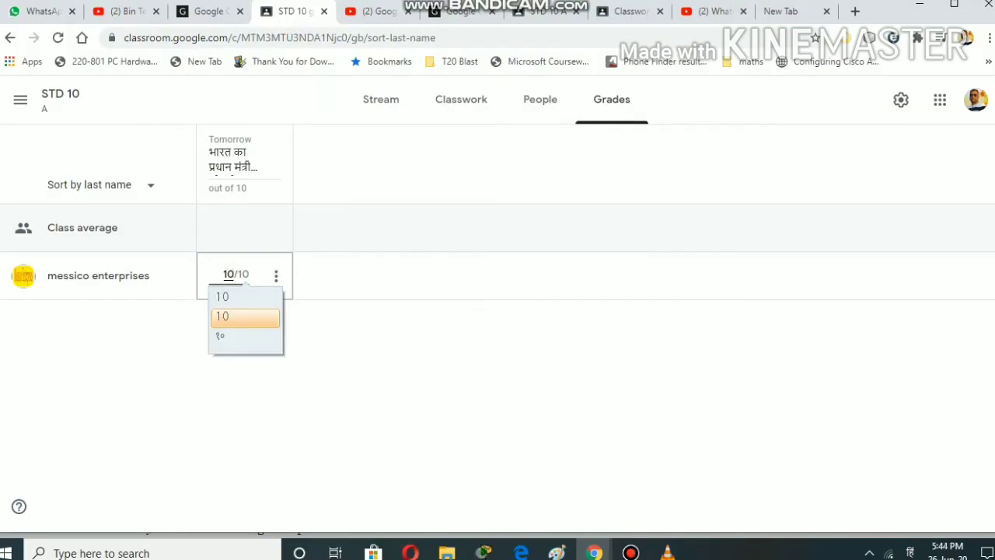
pyautogui.press('Up')
pyautogui.press('Return')
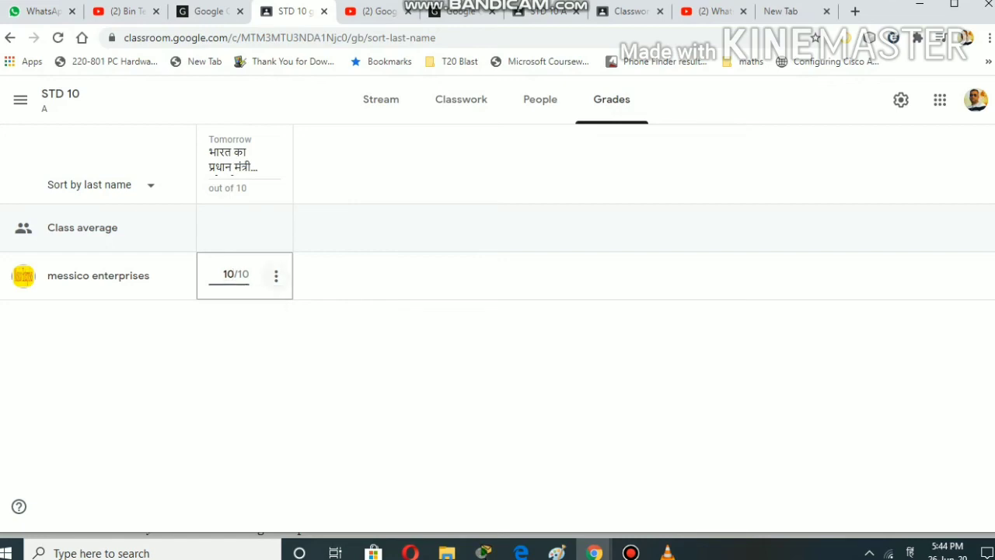
# - Return the graded work to the student with the private comment 'GOOD'
pyautogui.click(276, 275)
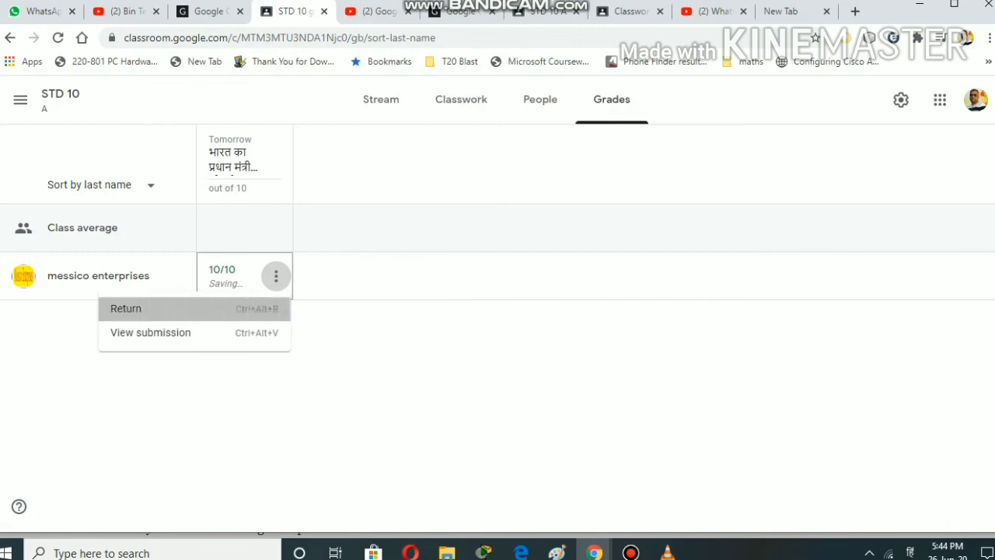
pyautogui.click(126, 308)
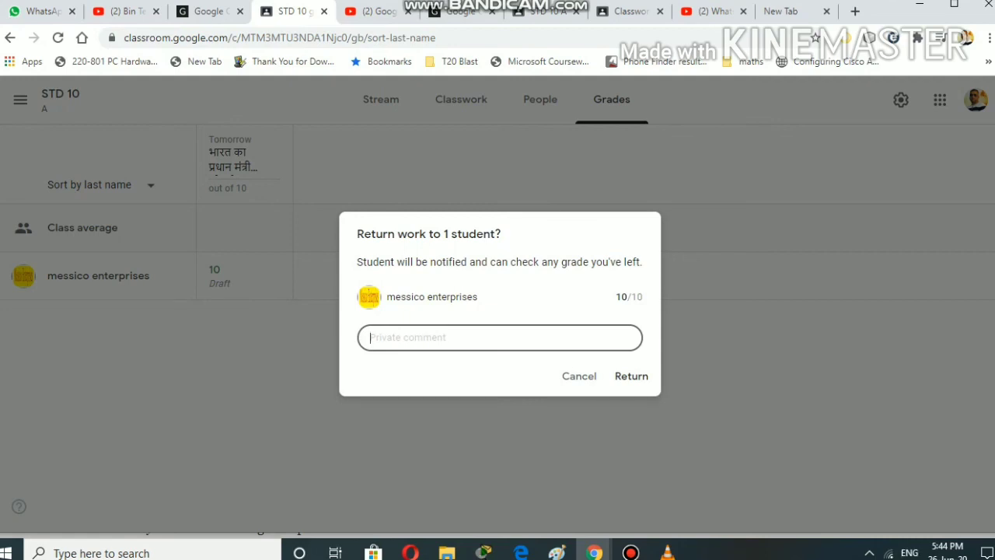
pyautogui.write('GOOD')
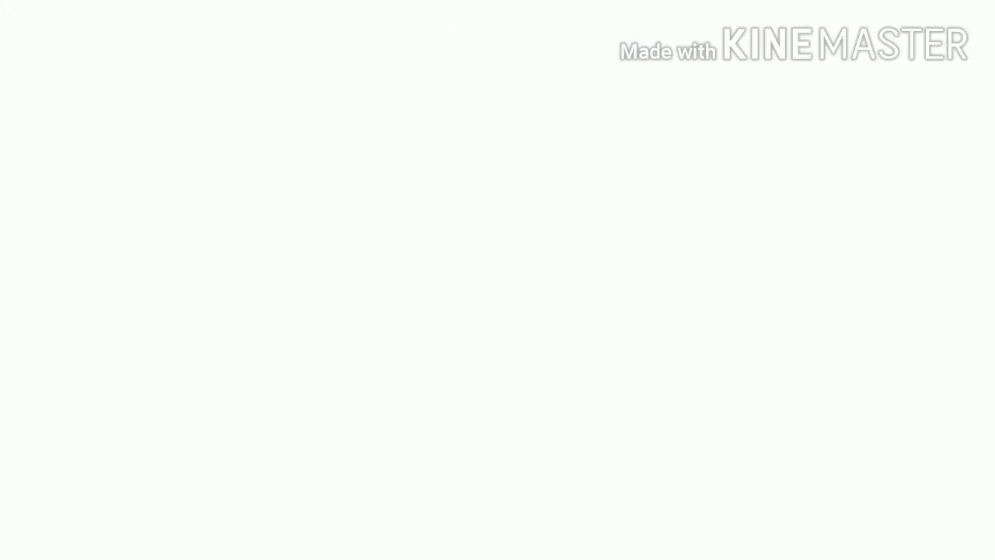
# - Expand the graded question on the student's side to view the 10/10 grade and comment GOOD
pyautogui.click(292, 257)
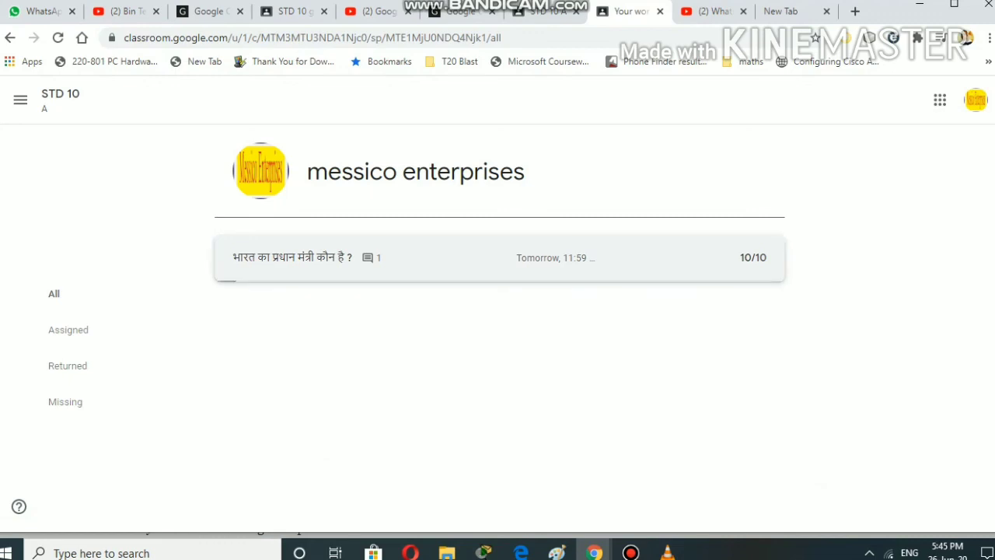
pyautogui.scroll(-1, 487, 378)
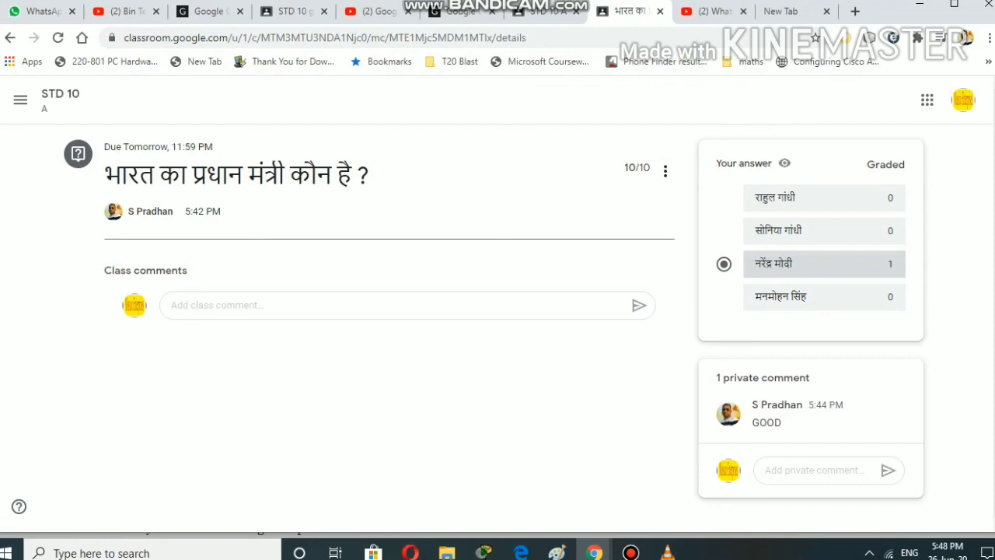
# - Post the private reply 'Thank you sir' to the teacher on the question
pyautogui.click(815, 471)
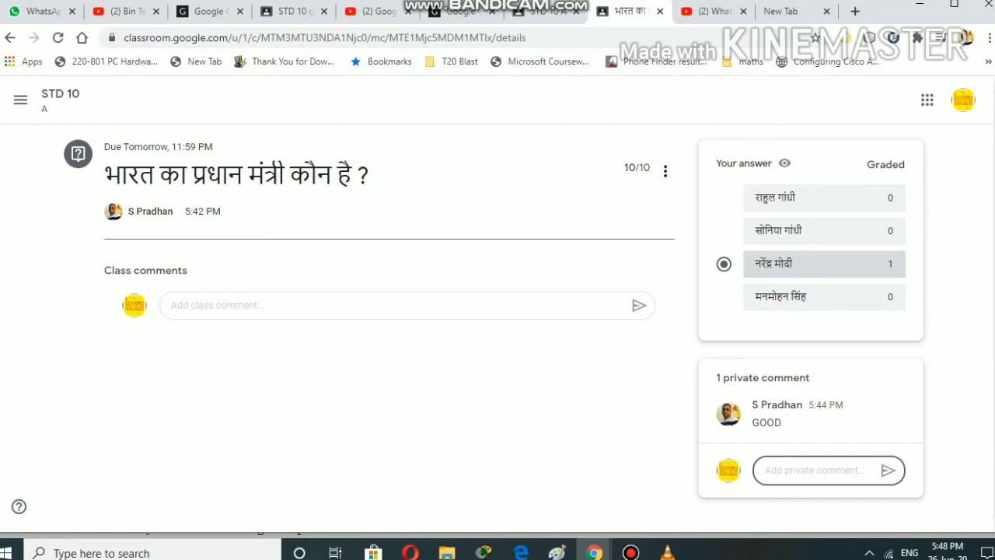
pyautogui.write('Thank')
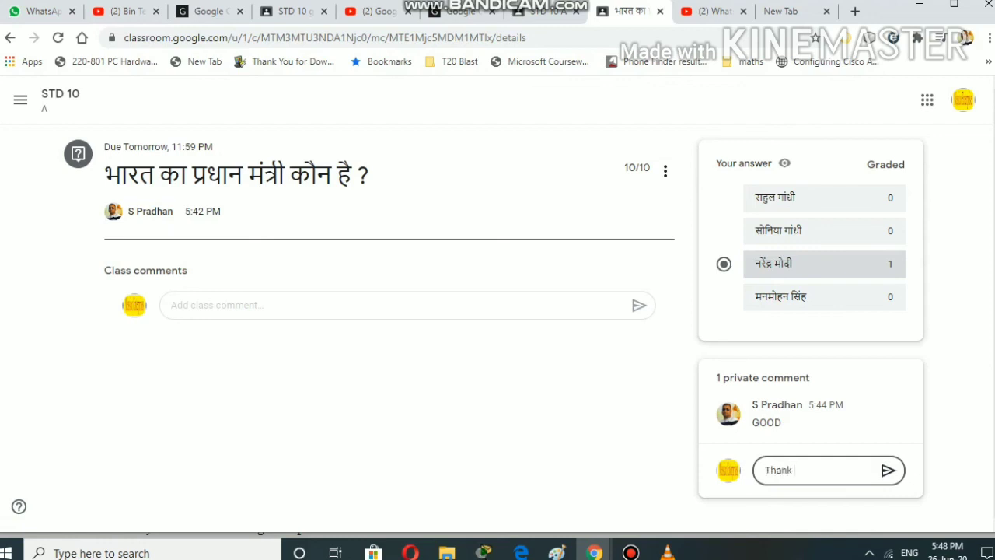
pyautogui.write(' you sir')
pyautogui.click(888, 472)
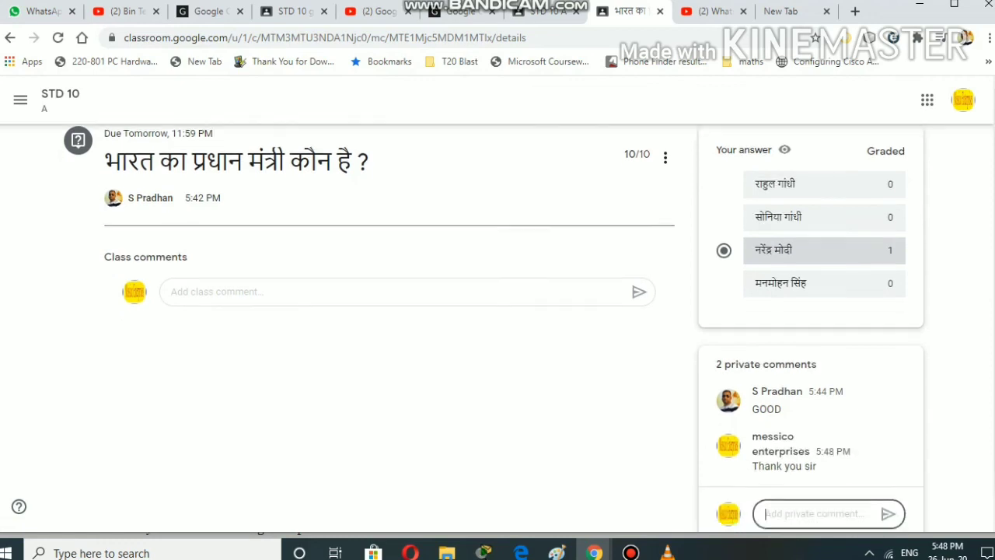
pyautogui.scroll(-1, 497, 327)
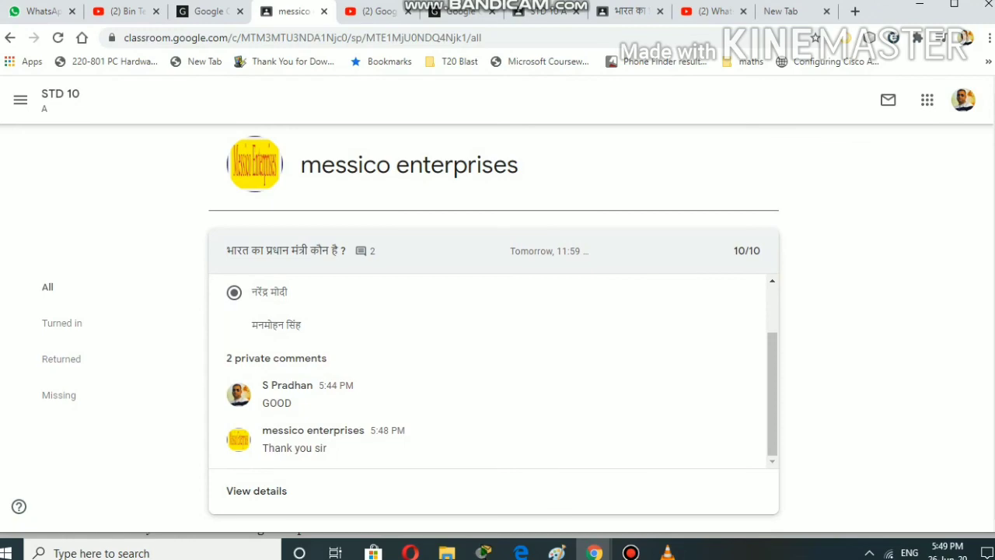